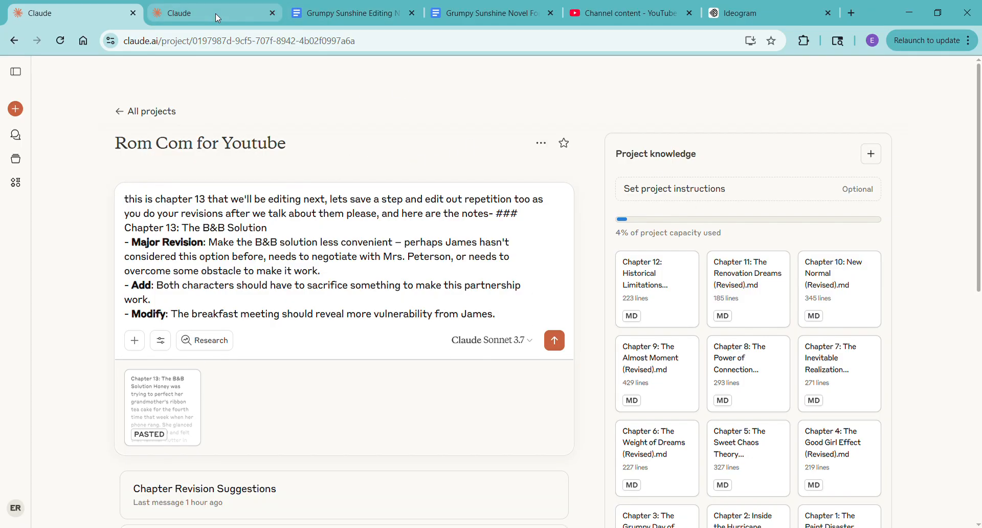
- In the Grumpy Sunshine Novel For YouTube document, insert a page break after the last line of text
click(195, 17)
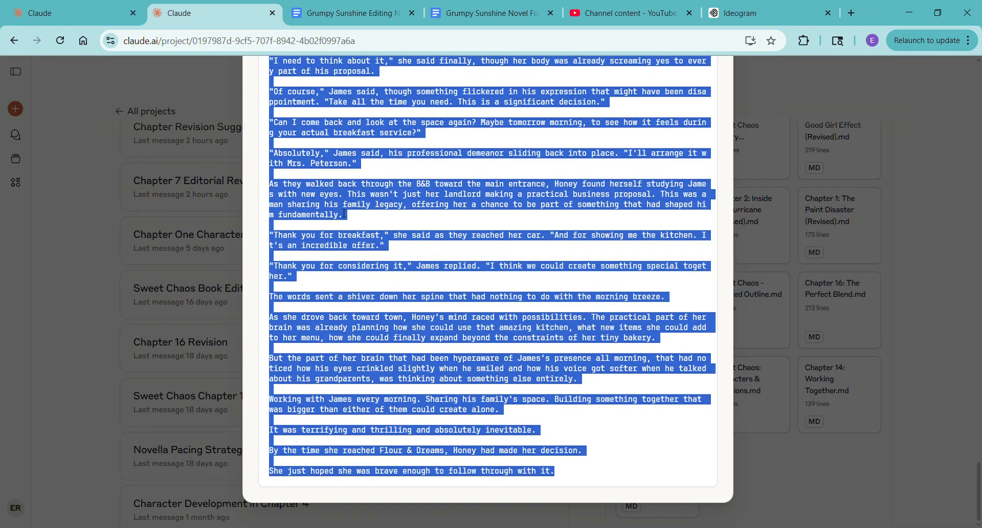
click(509, 6)
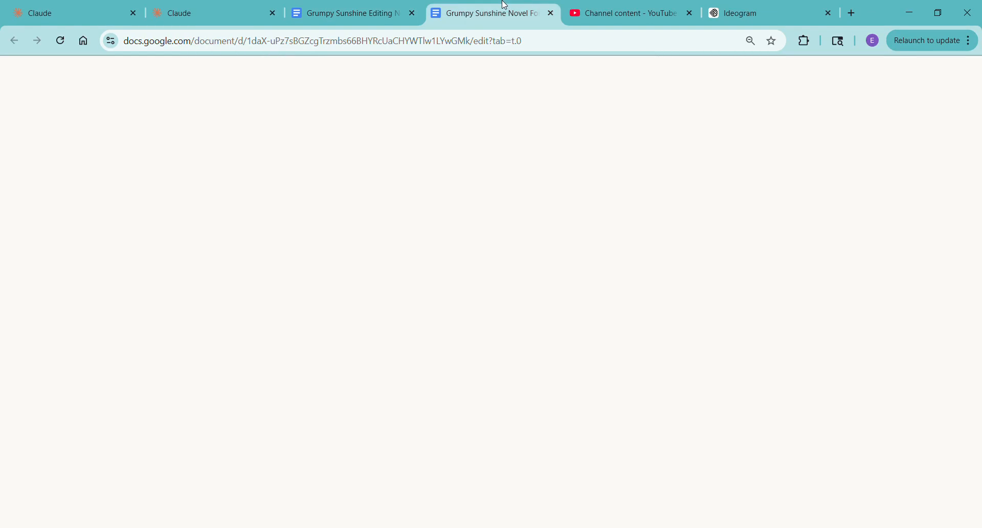
scroll(520, 449, down, 3)
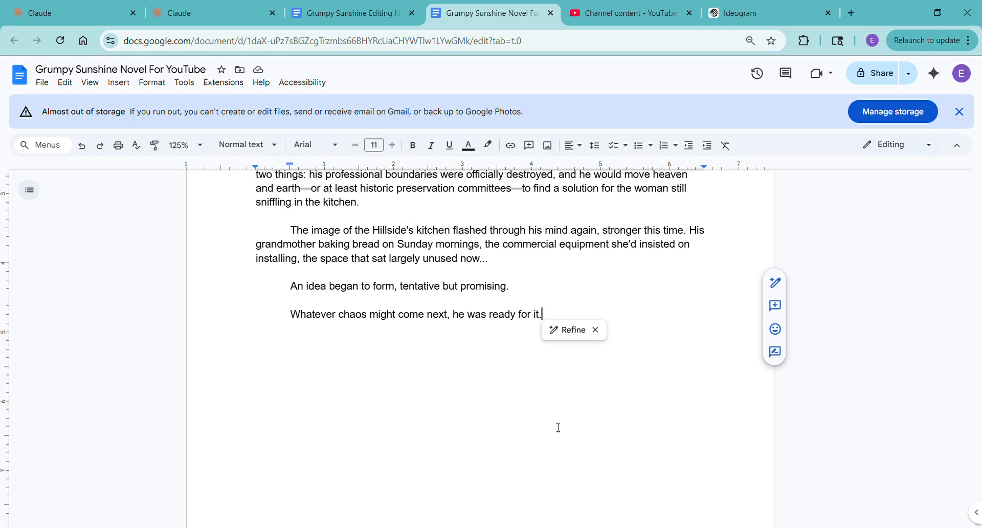
key(ctrl+Return)
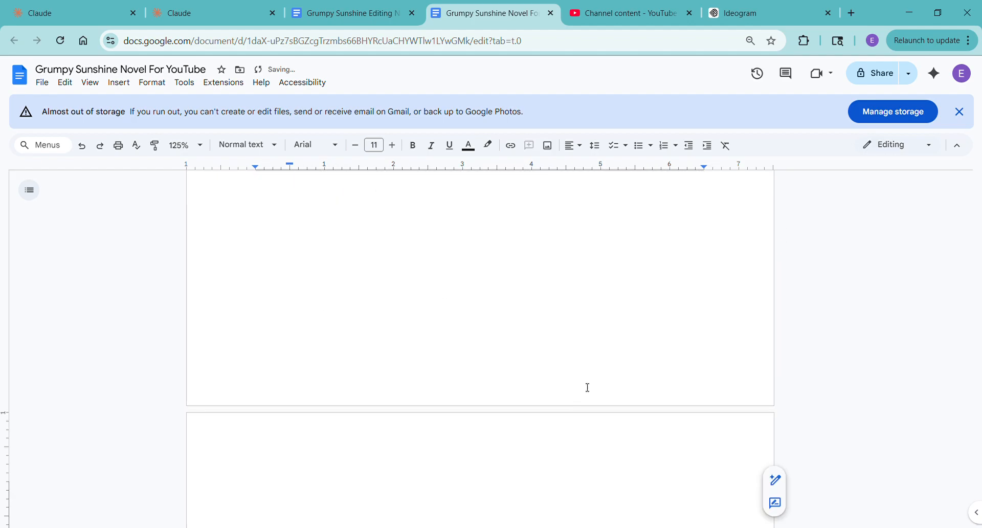
scroll(582, 431, down, 6)
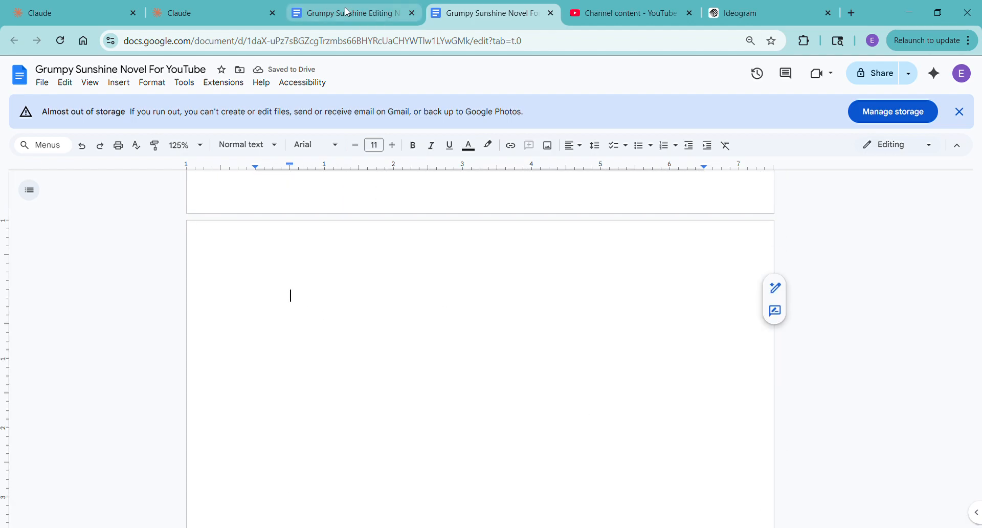
- Check the Grumpy Sunshine Editing Notes and submit the drafted Chapter 13 revision request with its pasted chapter in the Claude project
click(336, 7)
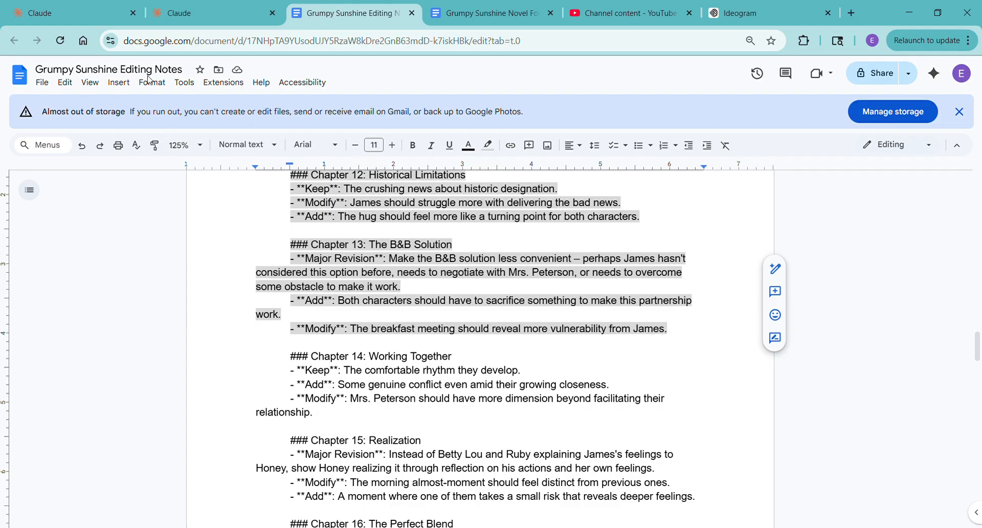
click(77, 13)
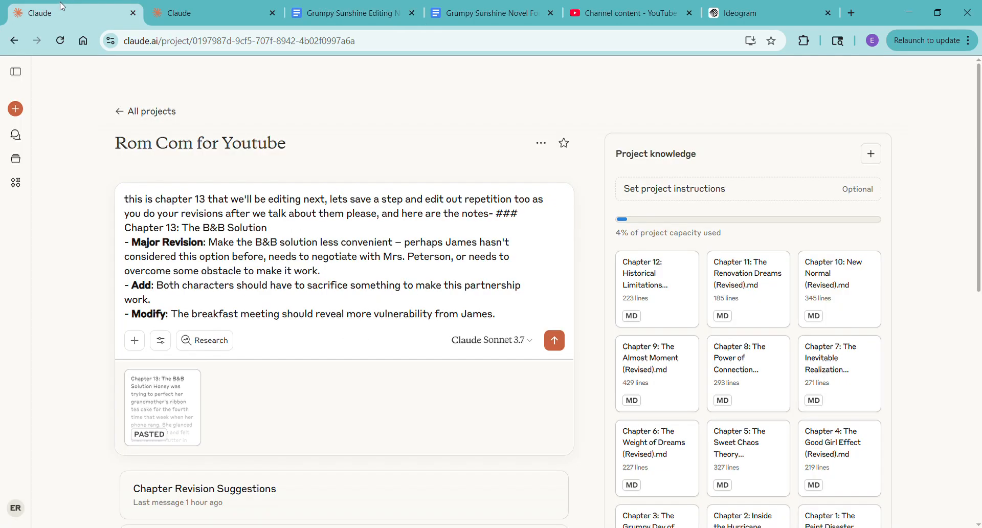
click(555, 340)
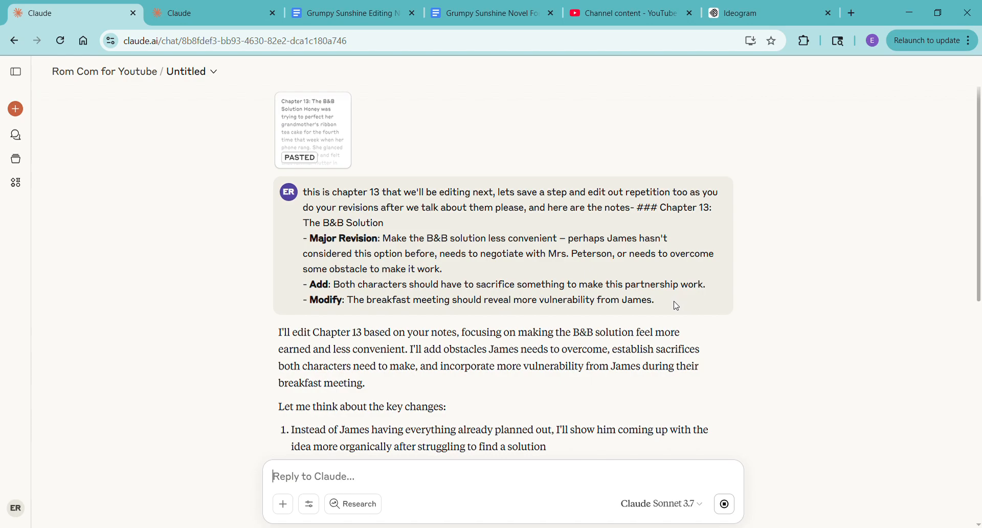
- Draft the follow-up message "can i get that in an artifact with markdown though please?" while the revised chapter is being generated
scroll(675, 305, down, 8)
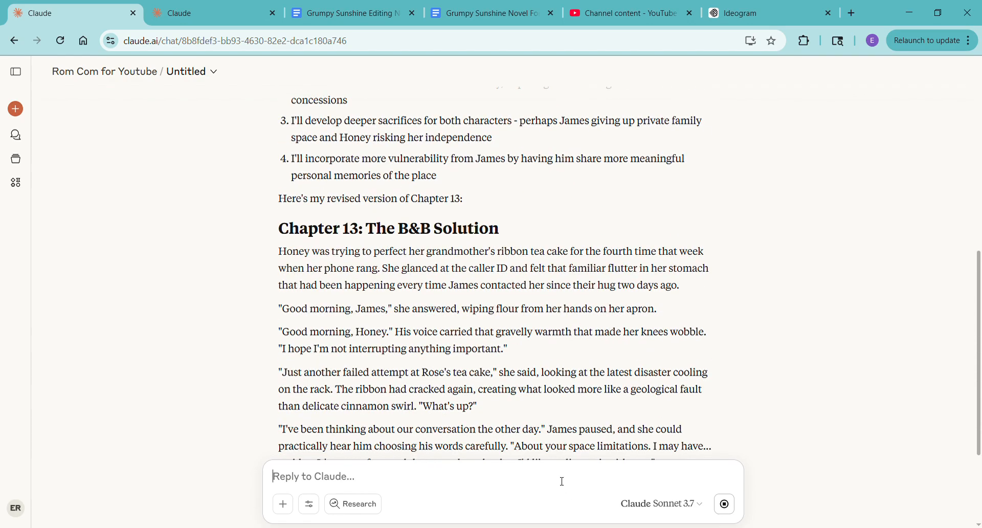
scroll(626, 433, down, 5)
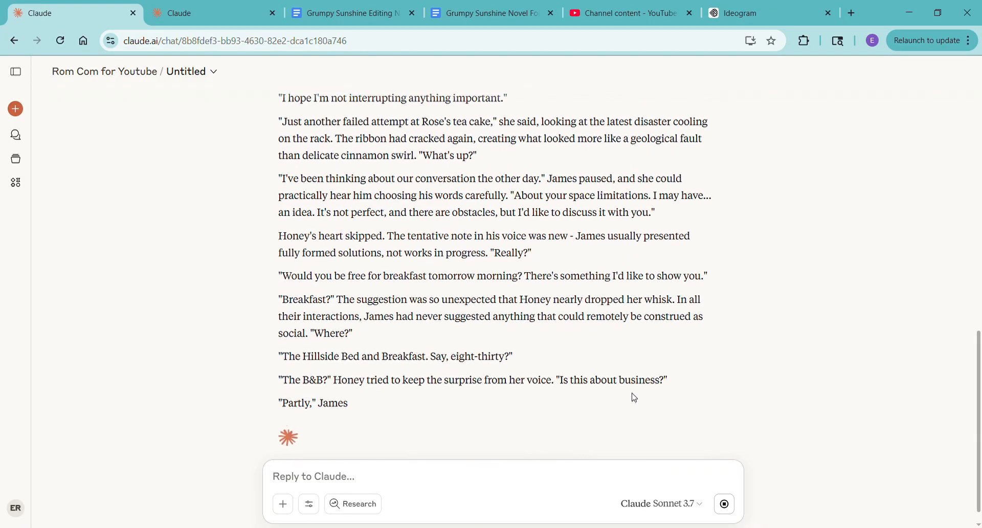
text(c)
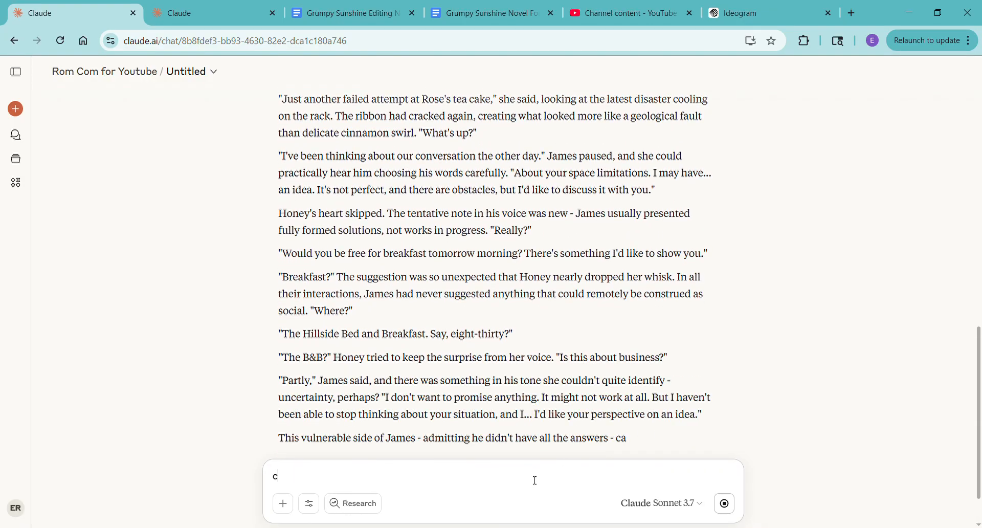
text(an i get that in an artif)
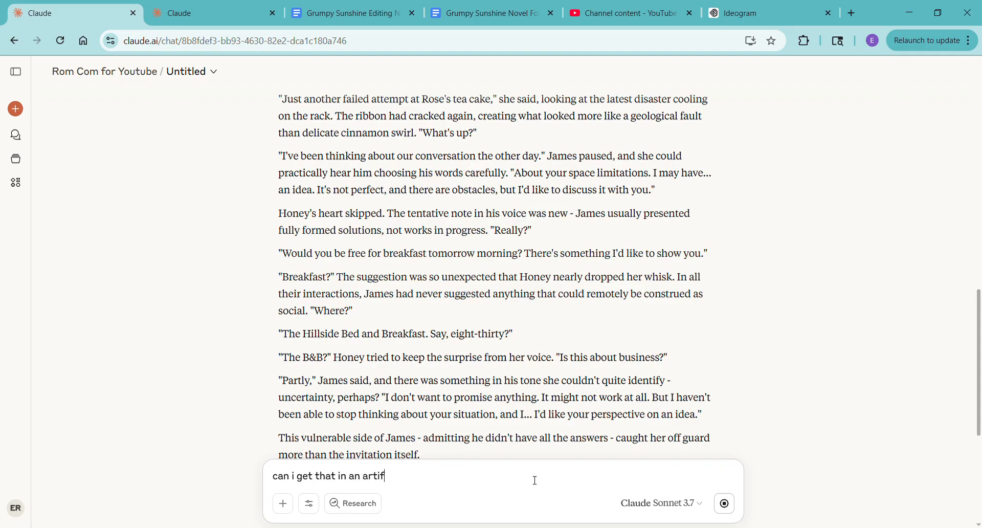
text(act with markdown though please?)
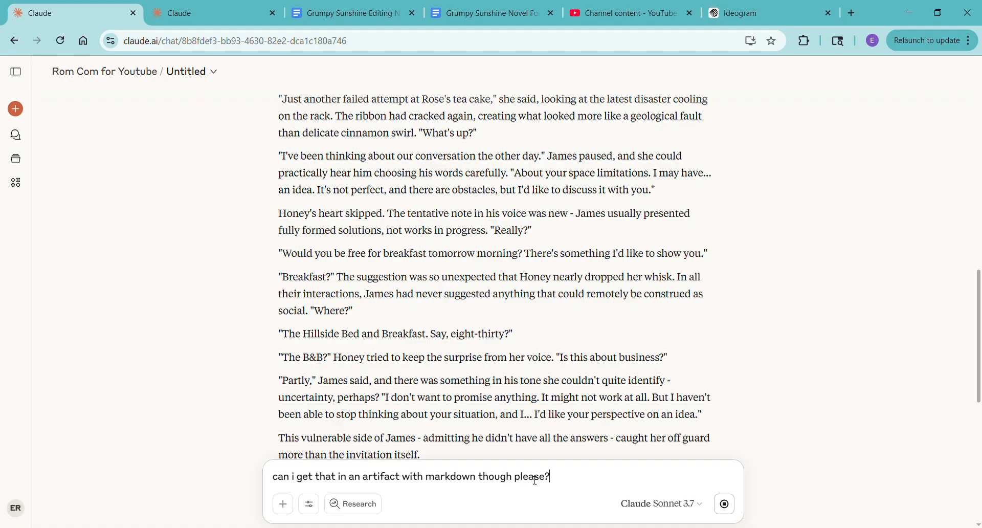
- Read the revised Chapter 13 through to its end and send the drafted request for a markdown artifact
scroll(660, 197, down, 8)
scroll(677, 311, down, 2)
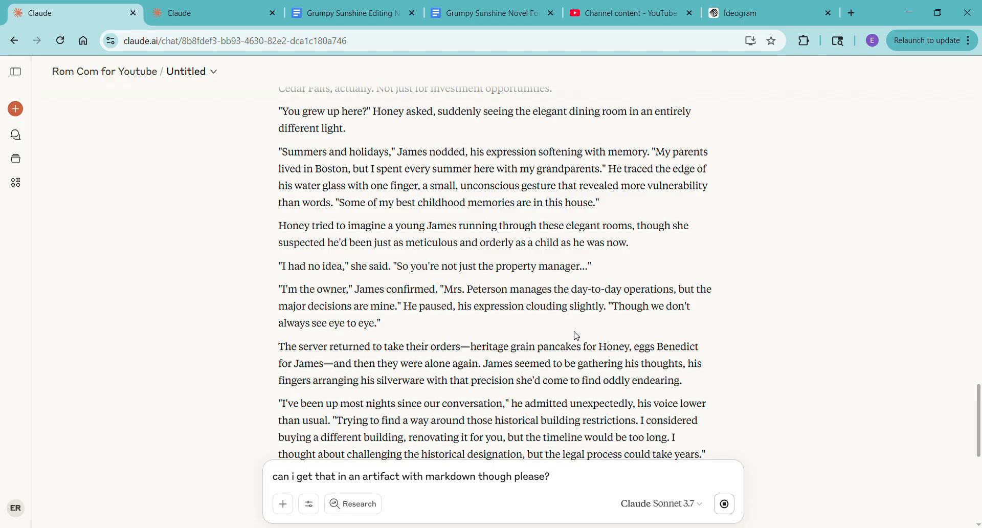
scroll(622, 326, down, 7)
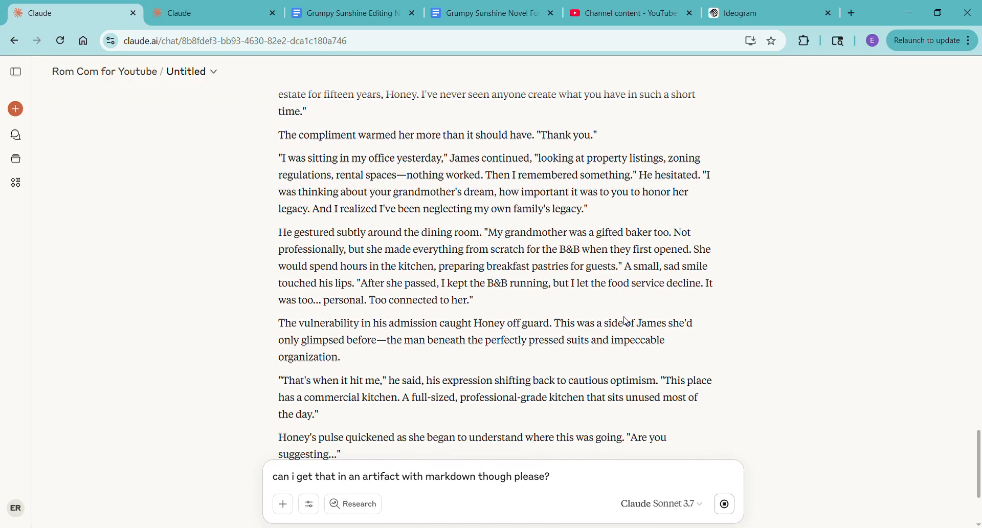
scroll(639, 317, down, 5)
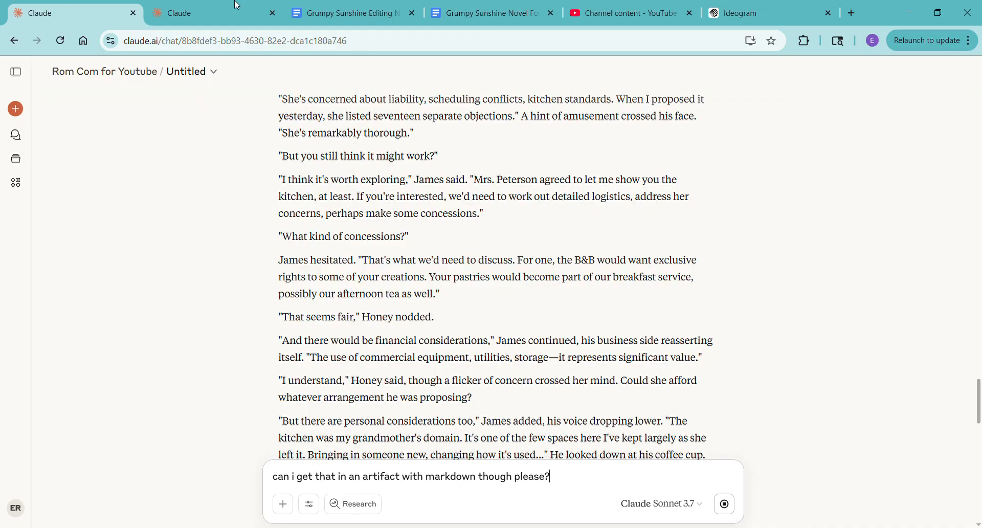
scroll(636, 252, down, 15)
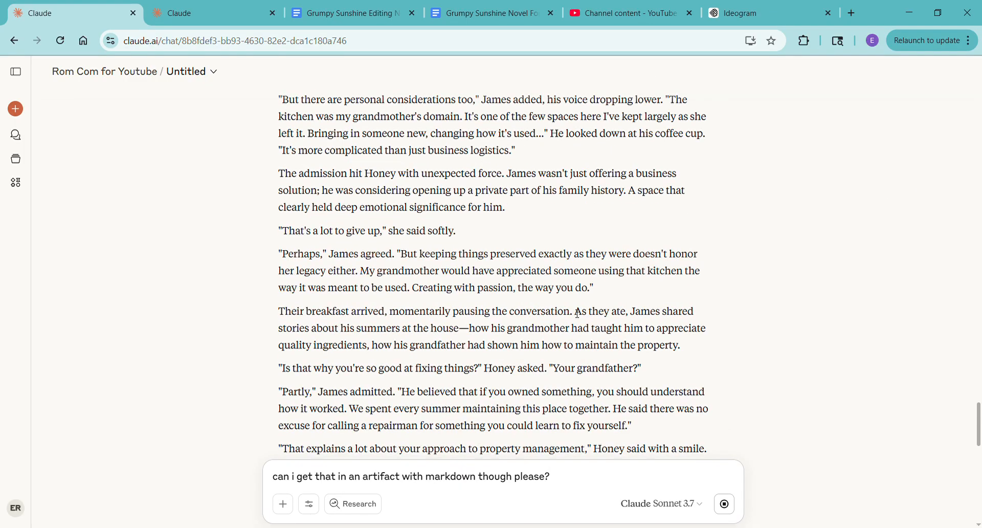
scroll(574, 309, down, 5)
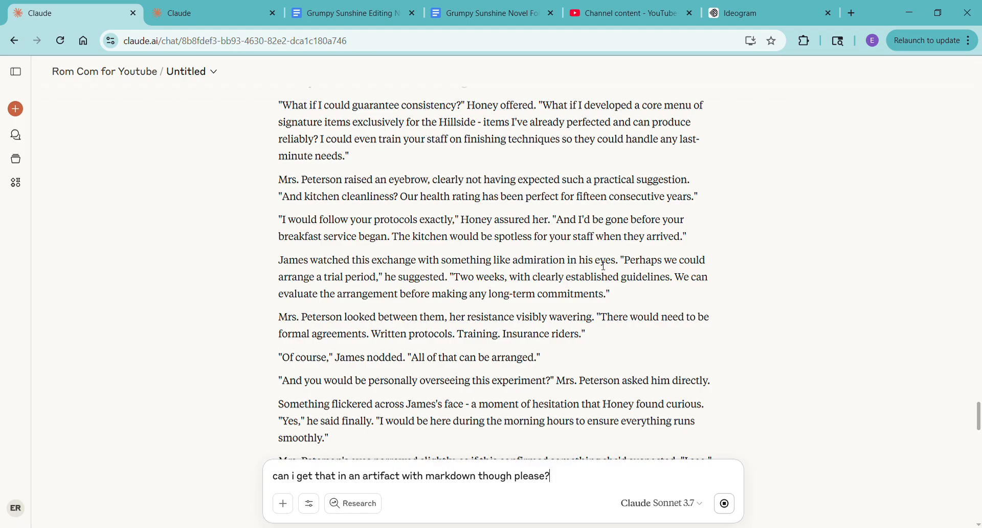
scroll(596, 271, down, 12)
scroll(597, 271, down, 10)
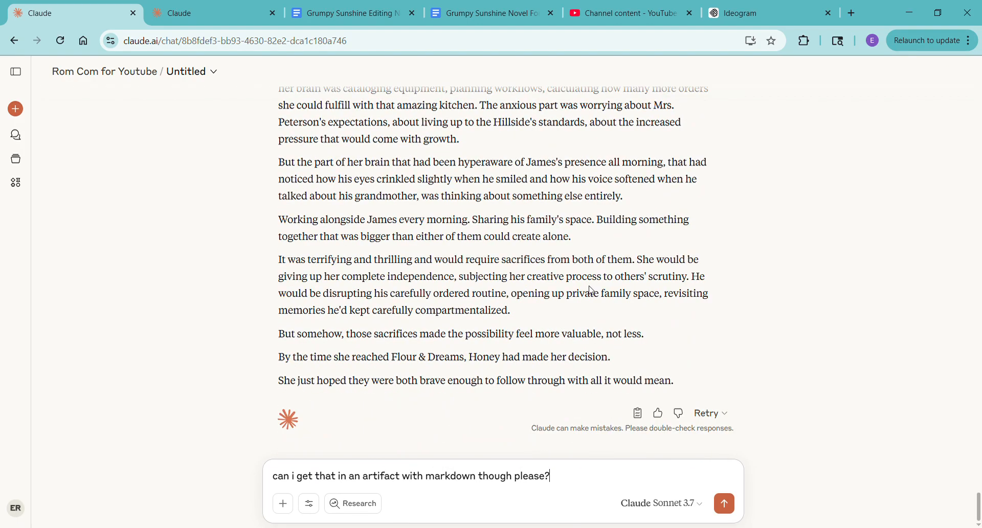
click(725, 506)
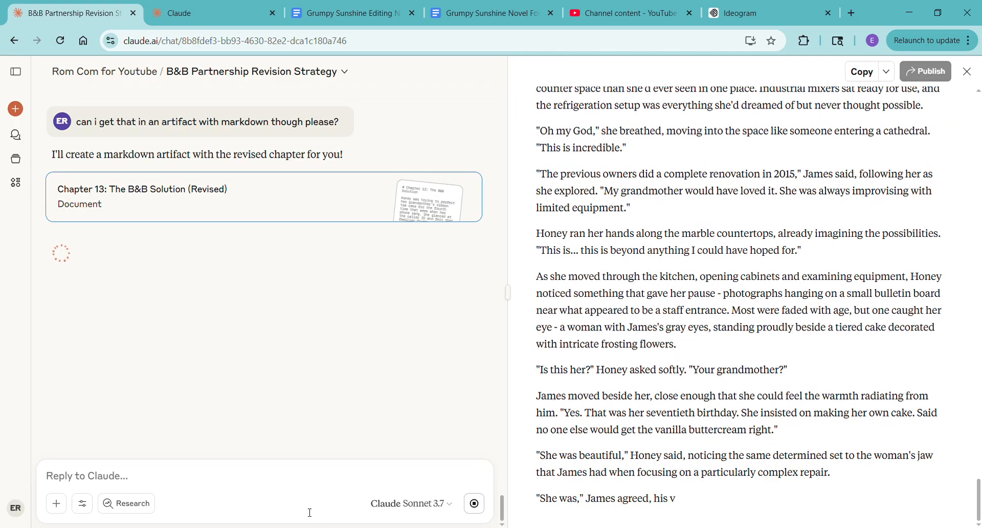
- Ask Claude "any revisions that you'd like to see done that you think are needed?" about the revised chapter
text(any )
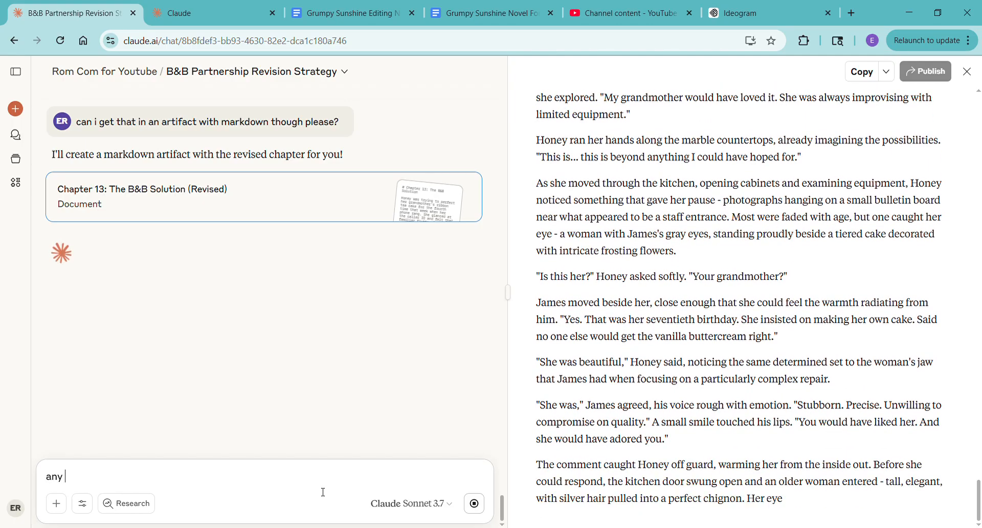
text(revisions that you'd like to s)
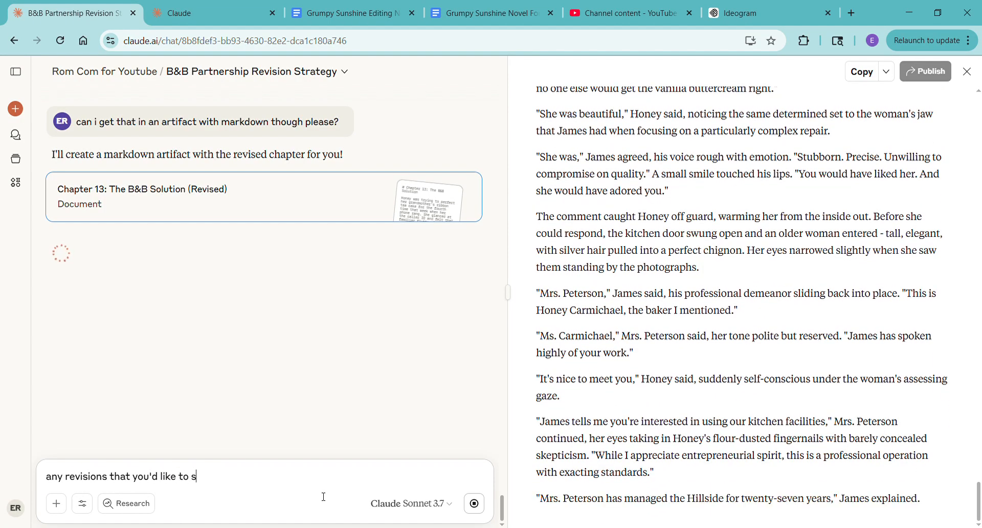
text(ee done that )
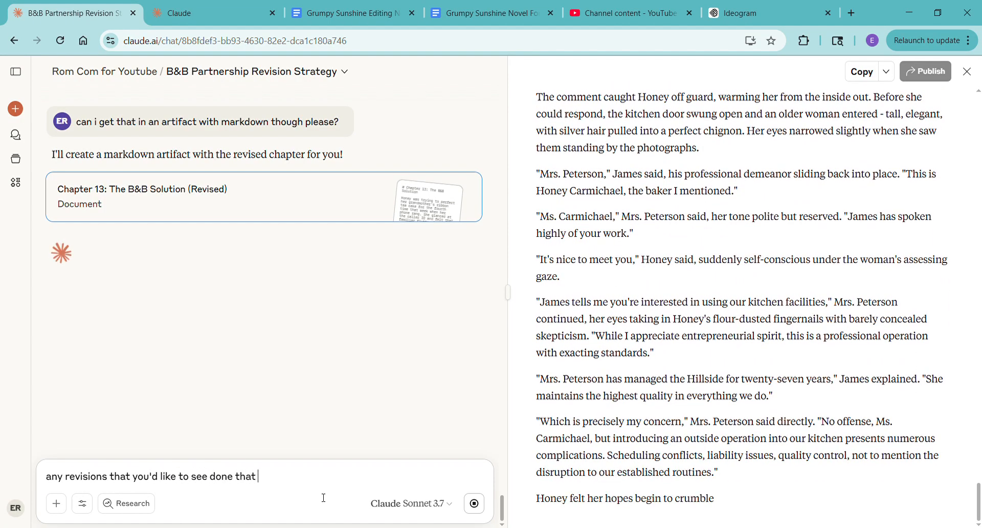
text(you think are ne)
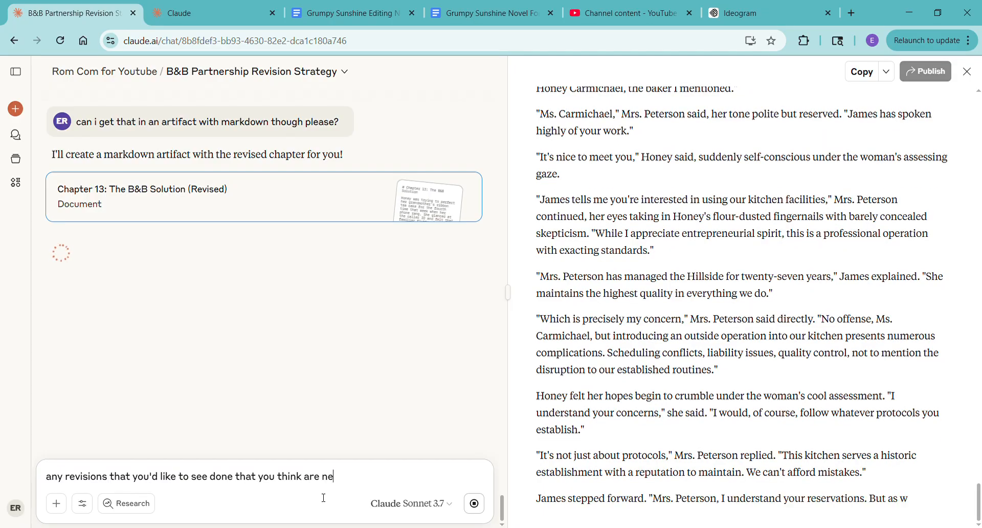
text(eded?)
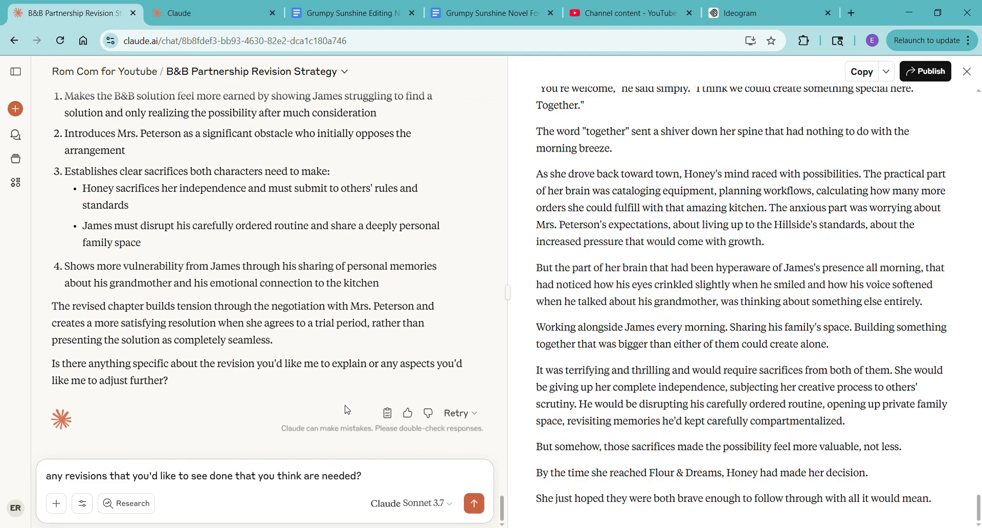
click(474, 503)
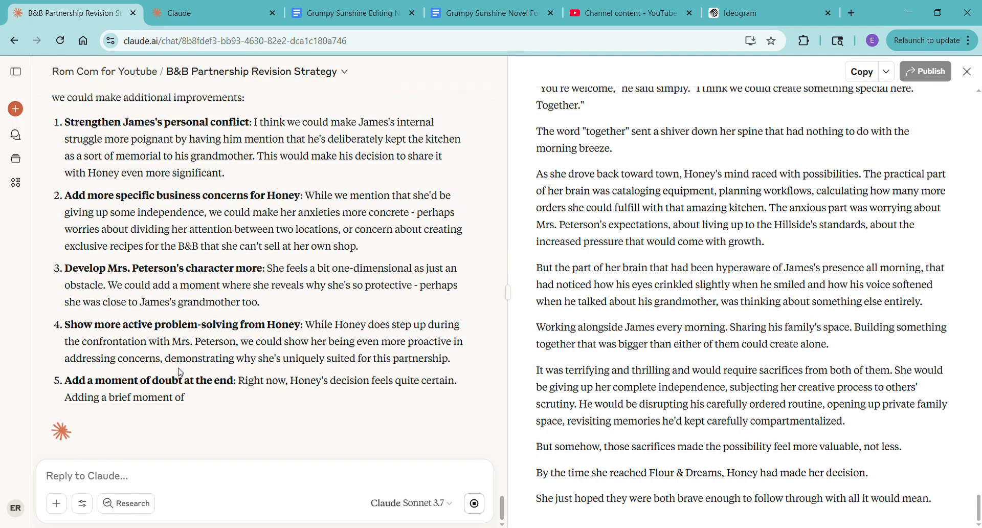
- Approve the suggested revisions to the artifact by replying "go for it"
click(193, 472)
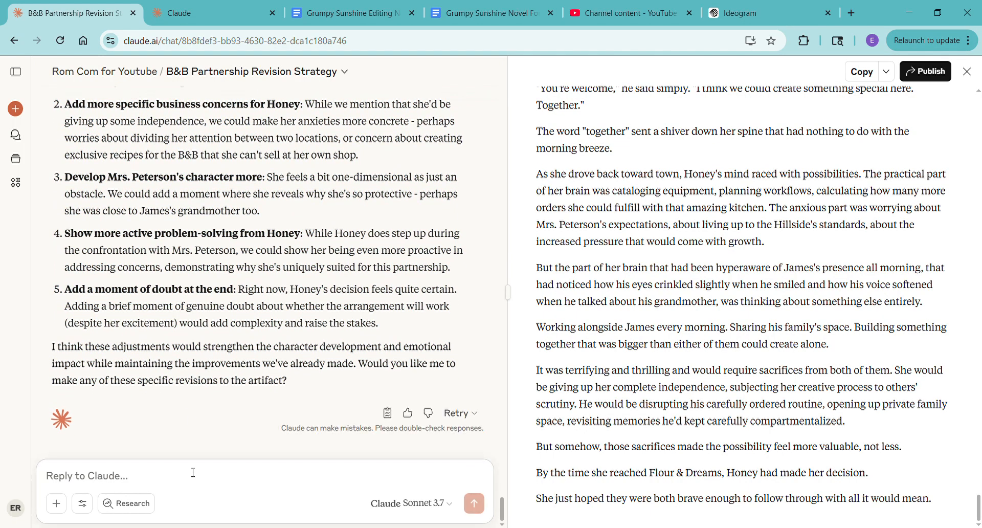
text(go for it)
key(Return)
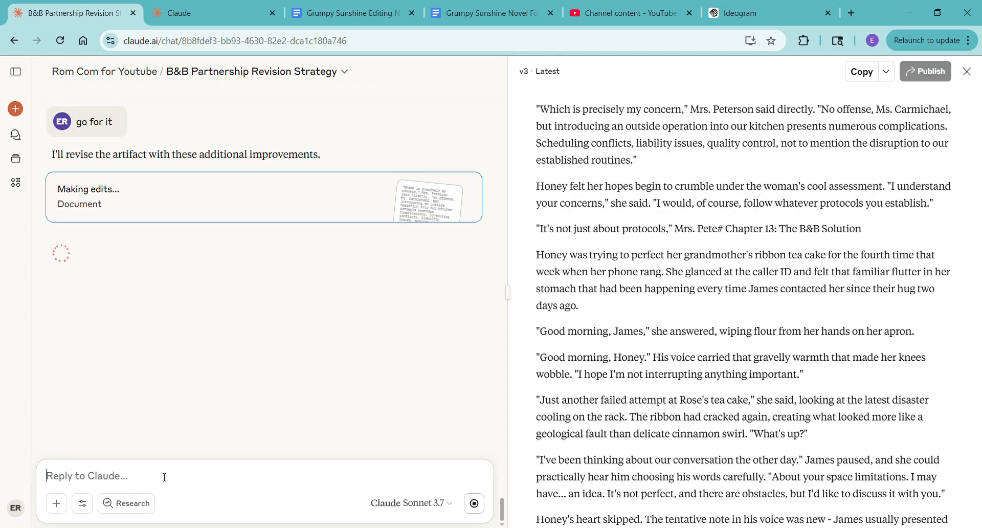
- In the editing notes, extend Chapter 14's Add note with "This is a rom com though so the conflict should be small. We're 3 chapters from done."
click(358, 15)
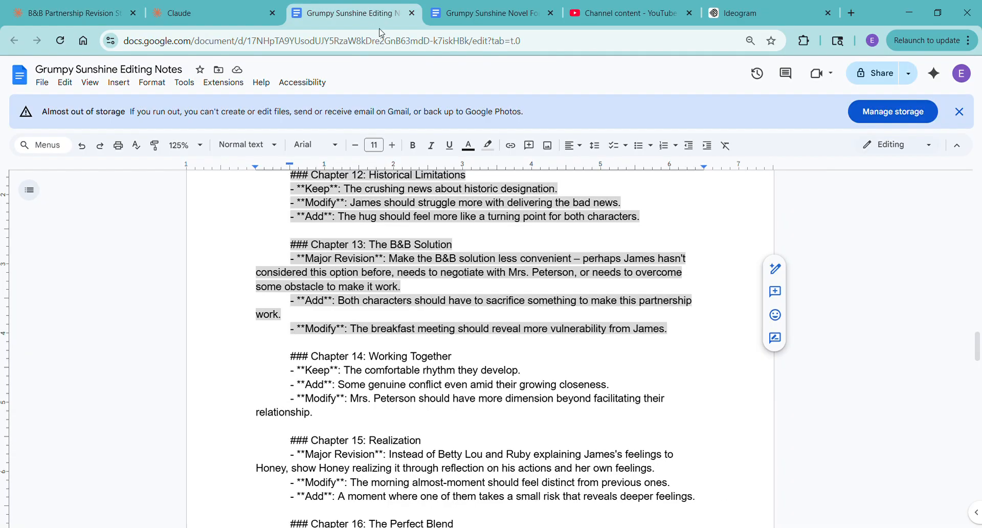
scroll(406, 415, down, 1)
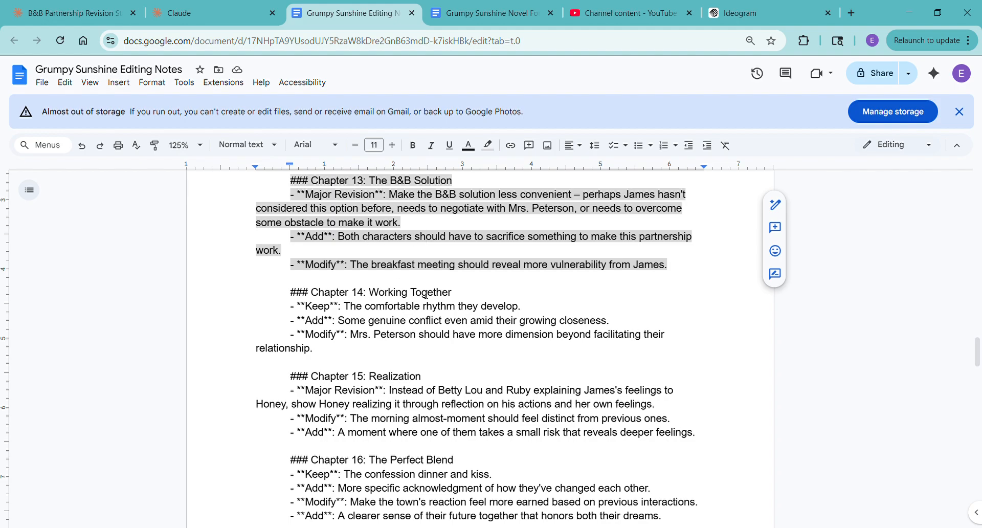
click(70, 18)
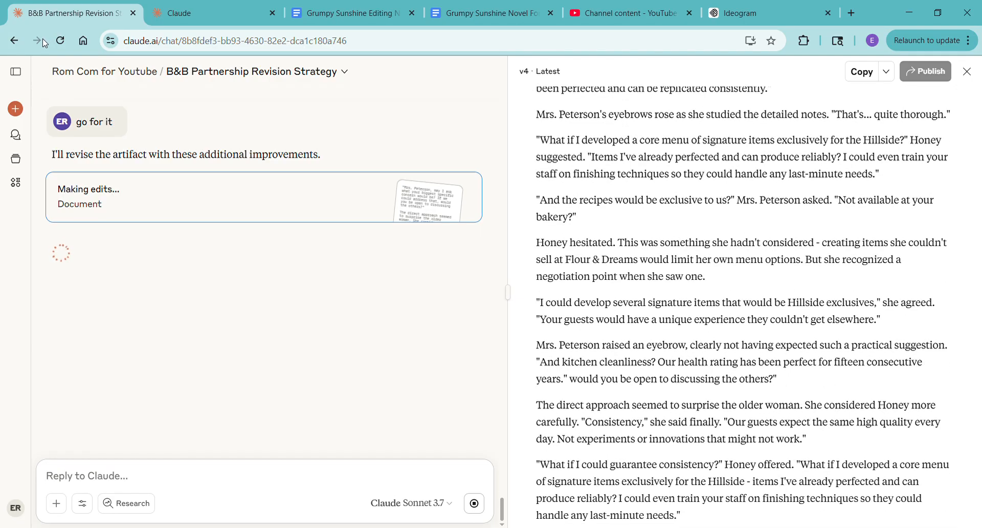
click(352, 13)
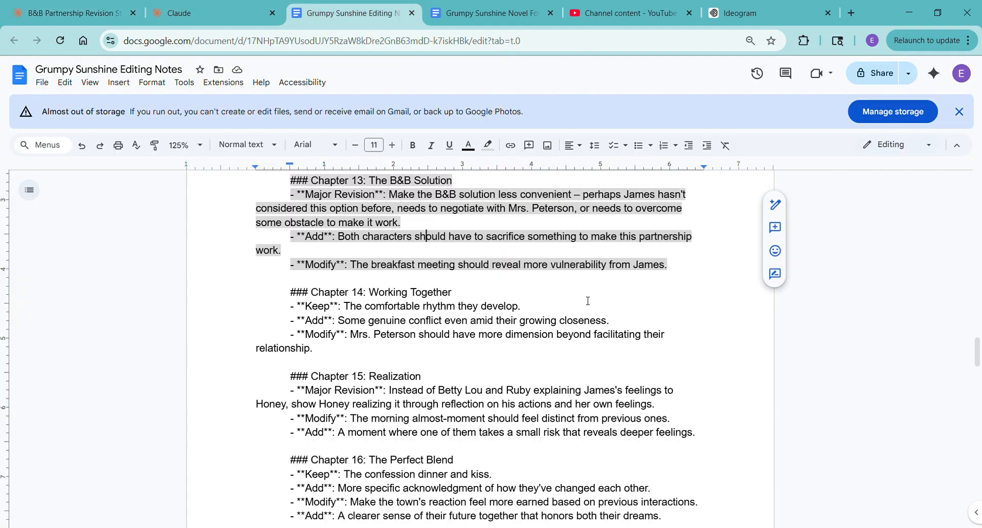
double_click(617, 328)
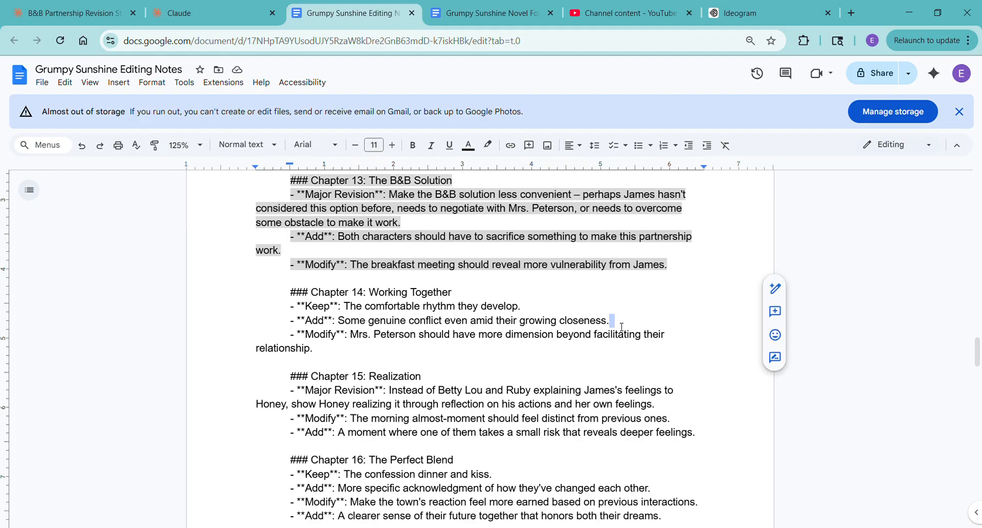
text(This is a)
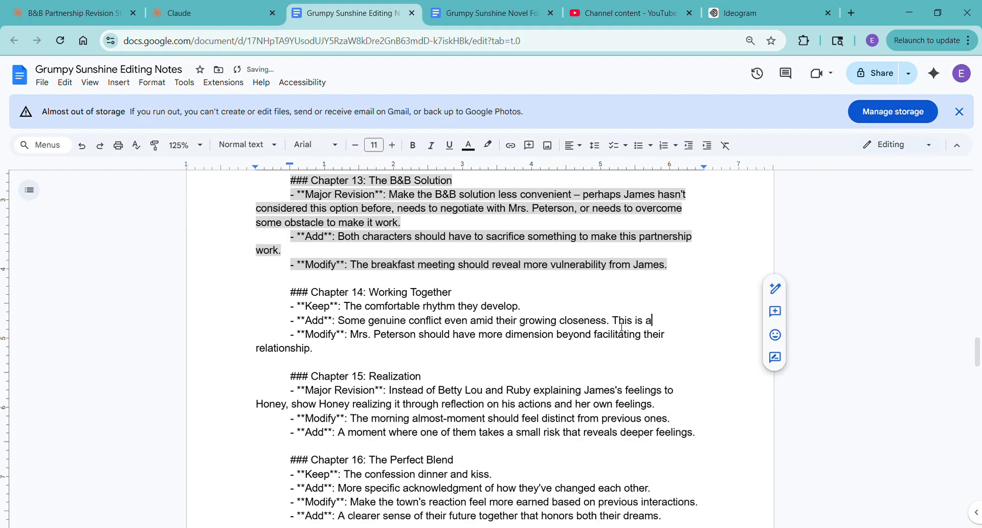
text( rom com)
text(ough s)
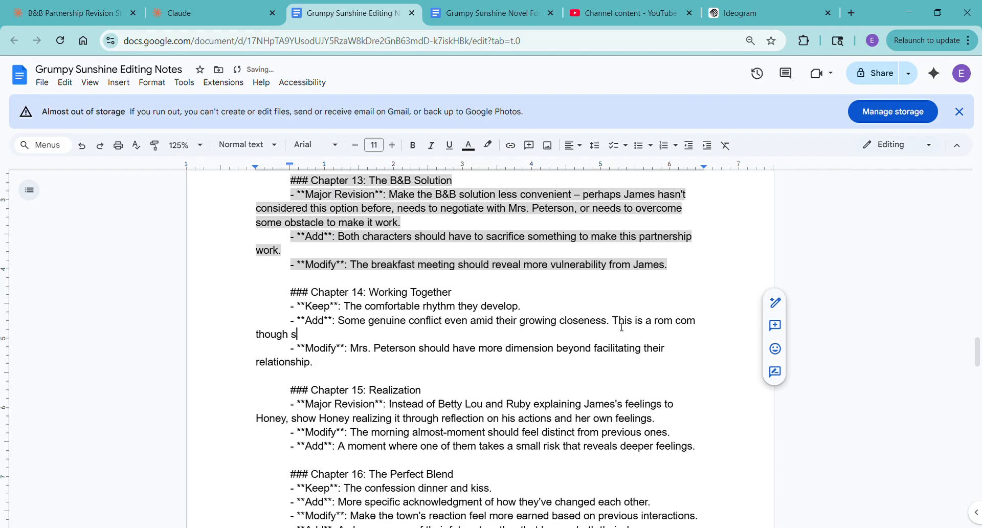
text(o the conflict should be small. We're 3 chapters in)
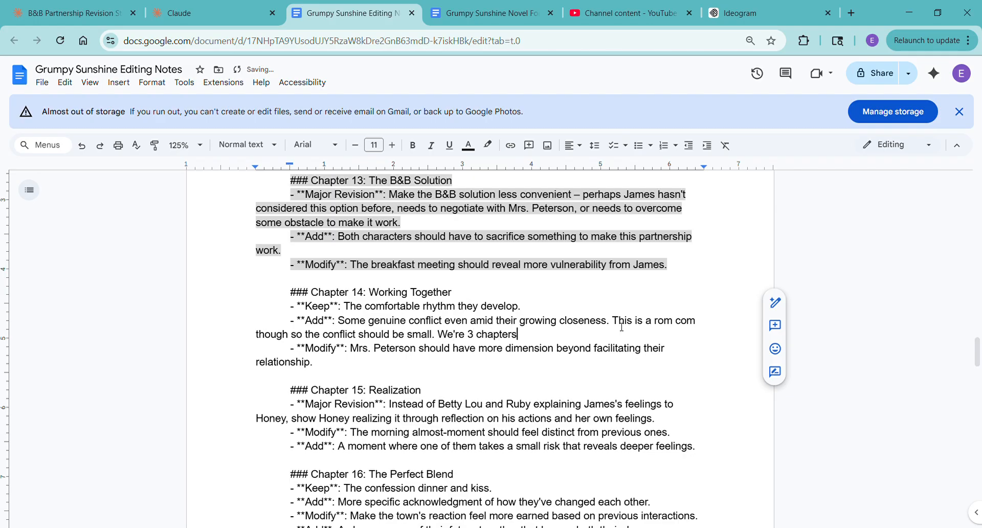
key(BackSpace)
key(BackSpace)
text(from done. We aren't blowing up their romance. Small )
text(con)
- Continue Chapter 14's Add note with "We aren't blowing up their romance. Small cute conflict."
key(BackSpace)
key(BackSpace)
key(BackSpace)
text(cute conflict.)
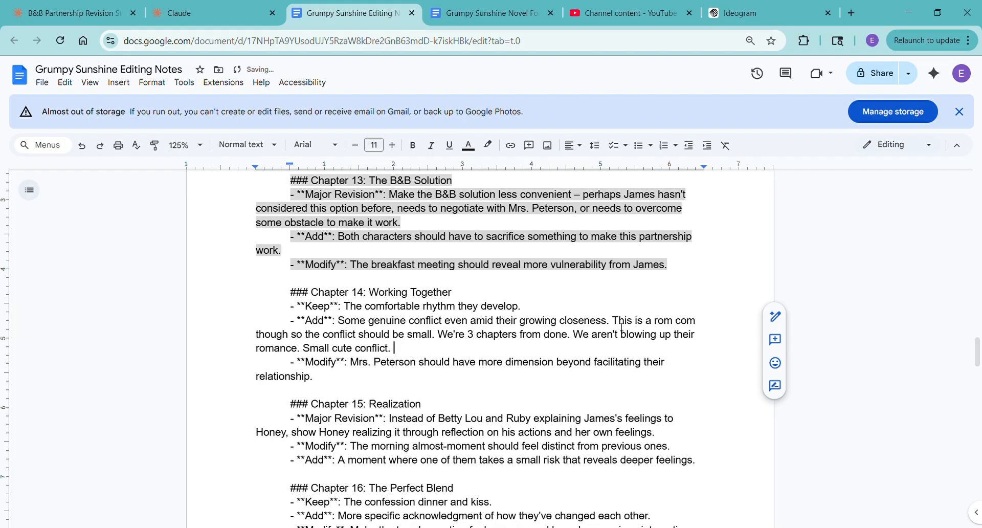
- Check Claude's progress on the chapter edits, and extend the last sentence of Chapter 14's Add note with "if you do any at all."
click(55, 16)
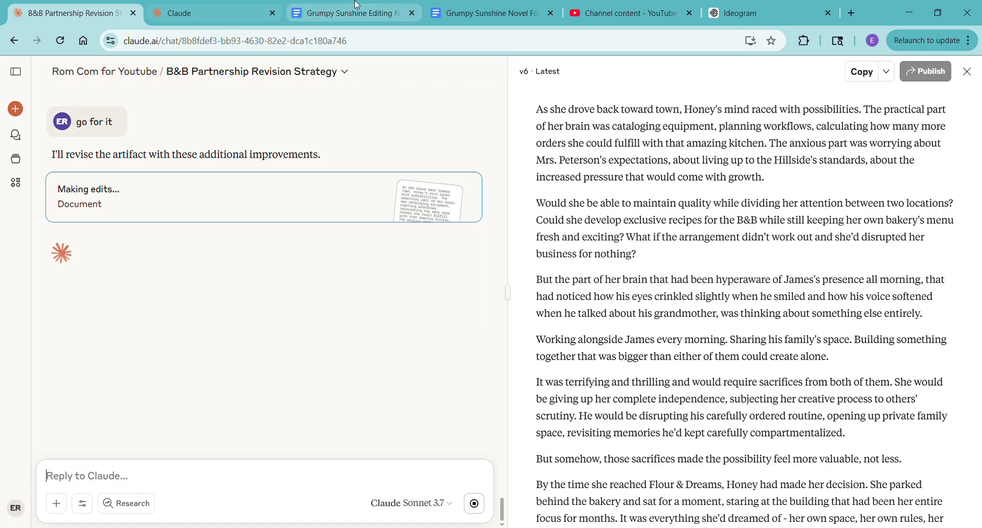
click(366, 13)
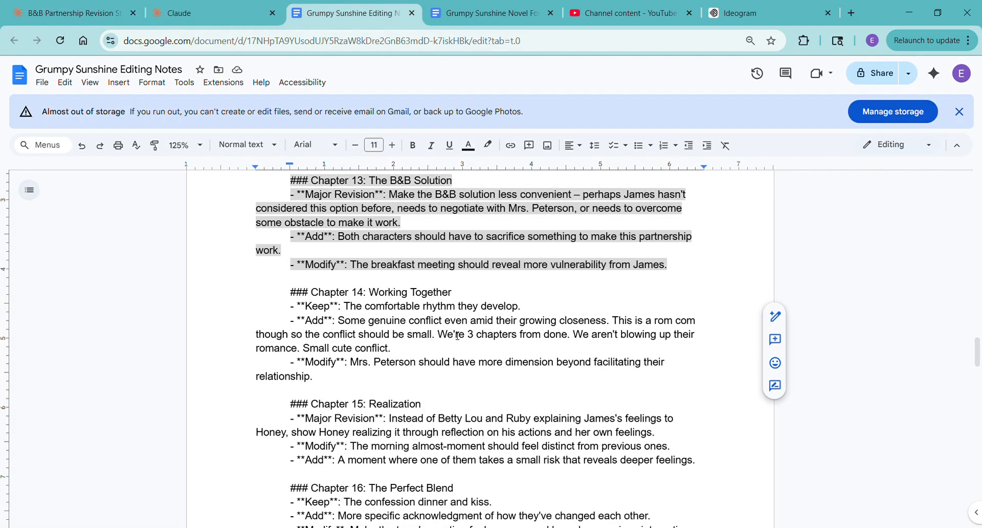
key(BackSpace)
key(BackSpace)
text(if you do any at all.)
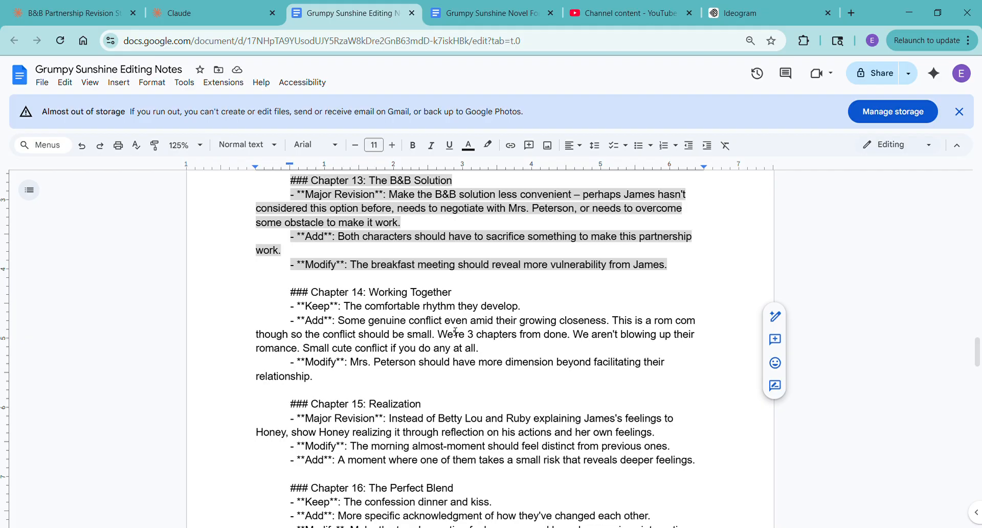
- Skim Claude's finished Chapter 13 revision, then copy its text and also add the artifact to the project
click(56, 5)
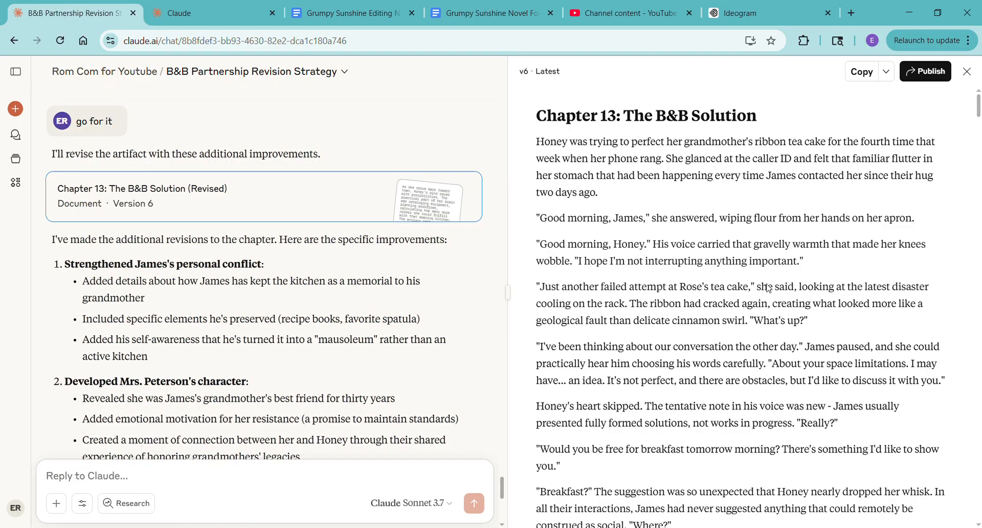
scroll(601, 342, down, 4)
scroll(328, 357, down, 8)
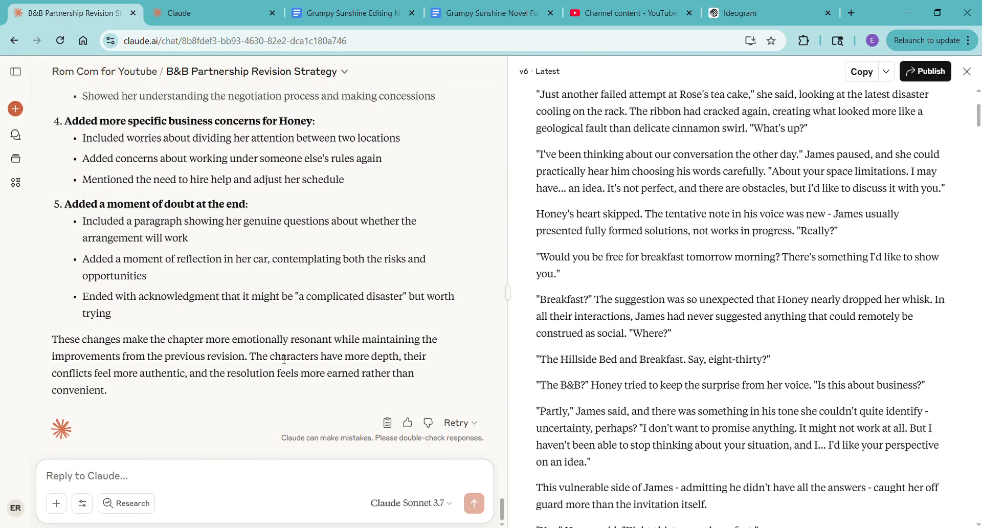
scroll(937, 422, down, 20)
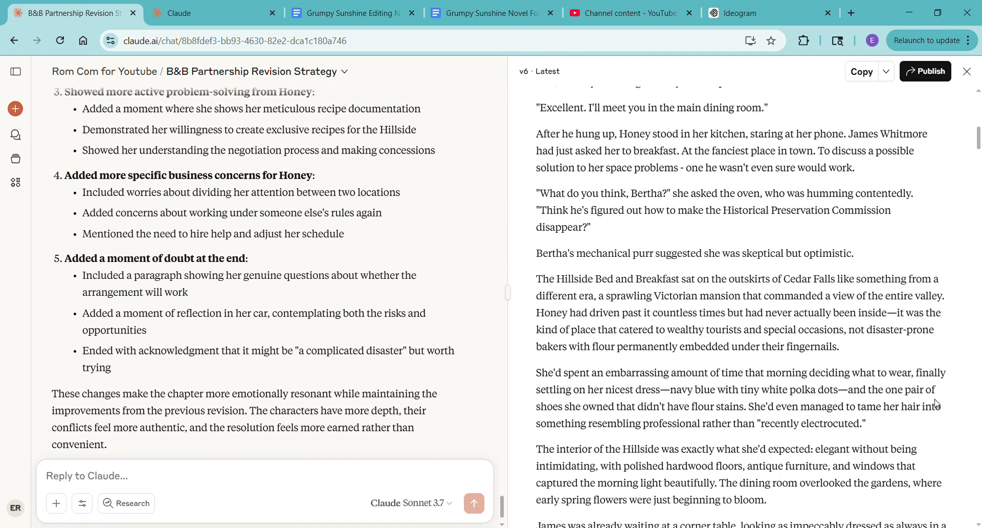
scroll(896, 413, down, 8)
click(861, 71)
click(892, 73)
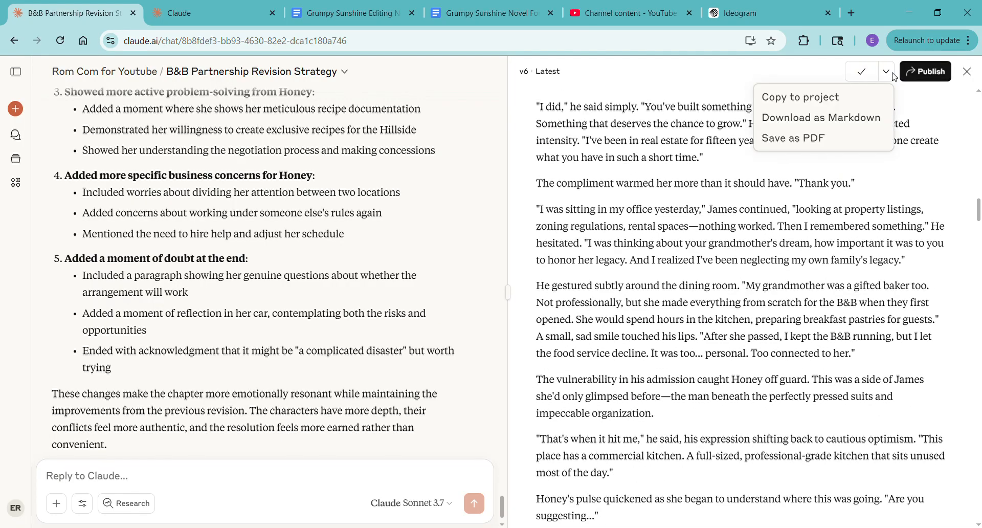
click(833, 99)
- Paste the revised Chapter 13 without formatting onto the blank page of the Grumpy Sunshine Novel For YouTube document
click(489, 16)
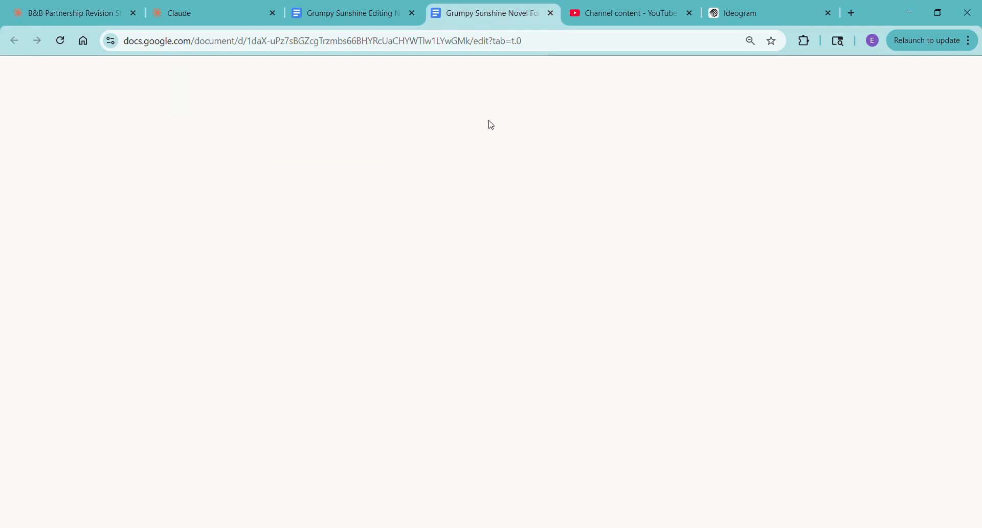
right_click(288, 303)
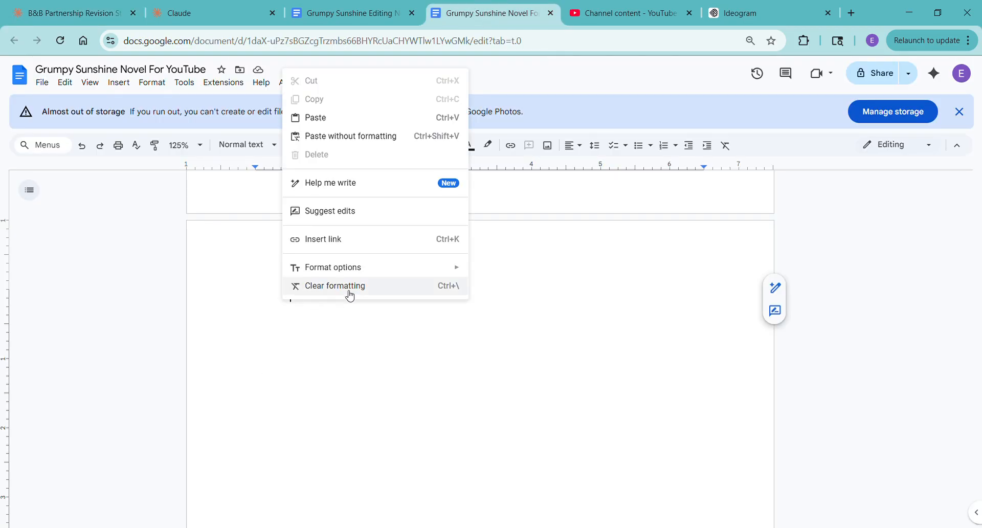
click(375, 135)
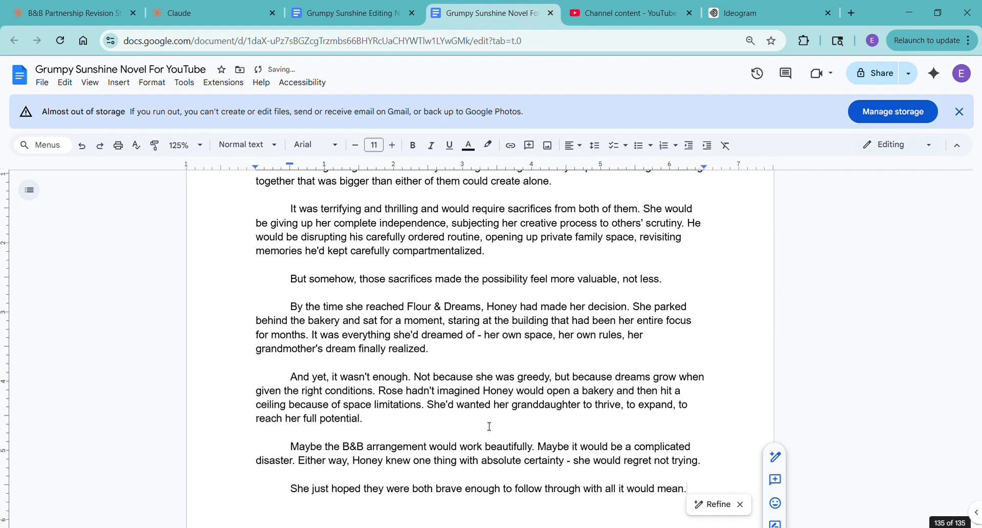
- Check the novel document's word count and insert a page break after Chapter 13
key(ctrl+shift+c)
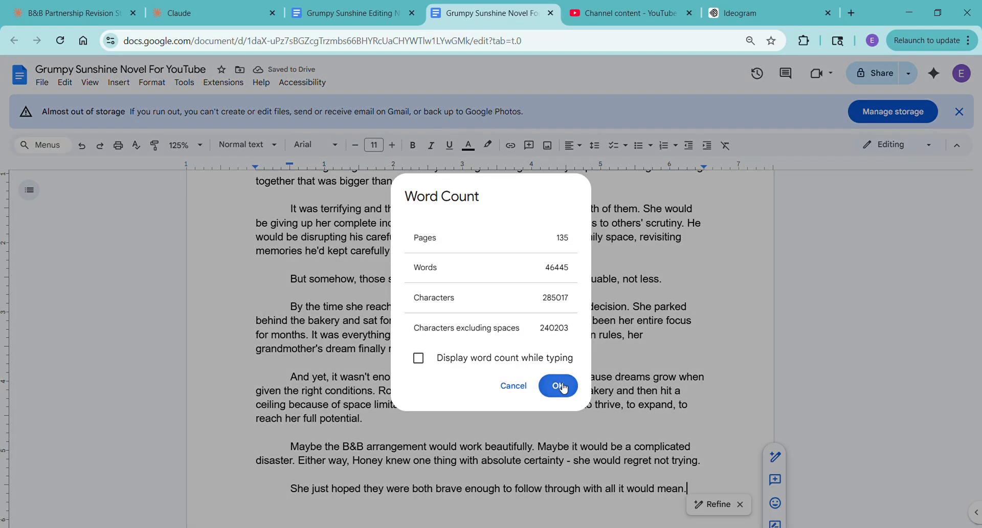
click(562, 385)
key(ctrl+Return)
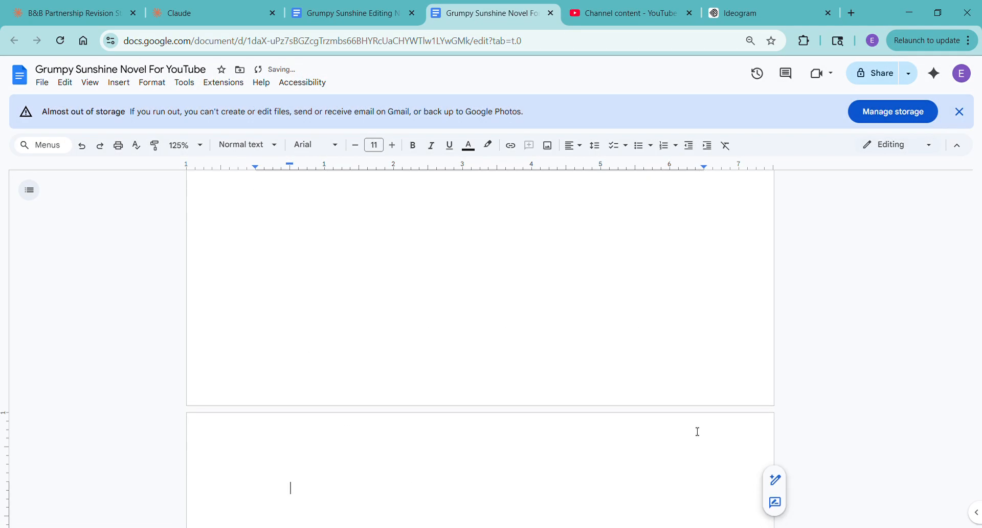
- Close the file preview in the Rom Com for Youtube project, reload it and remove the original Chapter 13 file from project knowledge
click(187, 13)
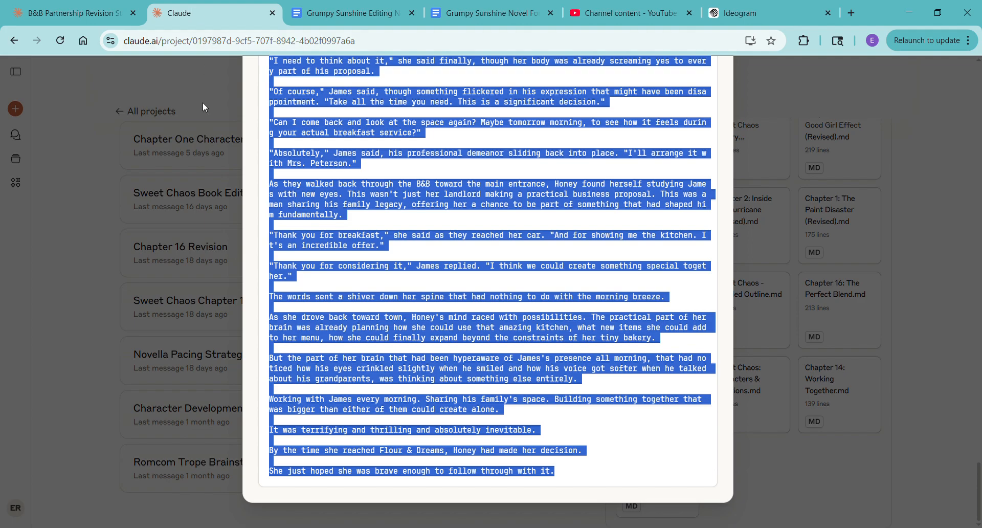
click(100, 195)
click(60, 41)
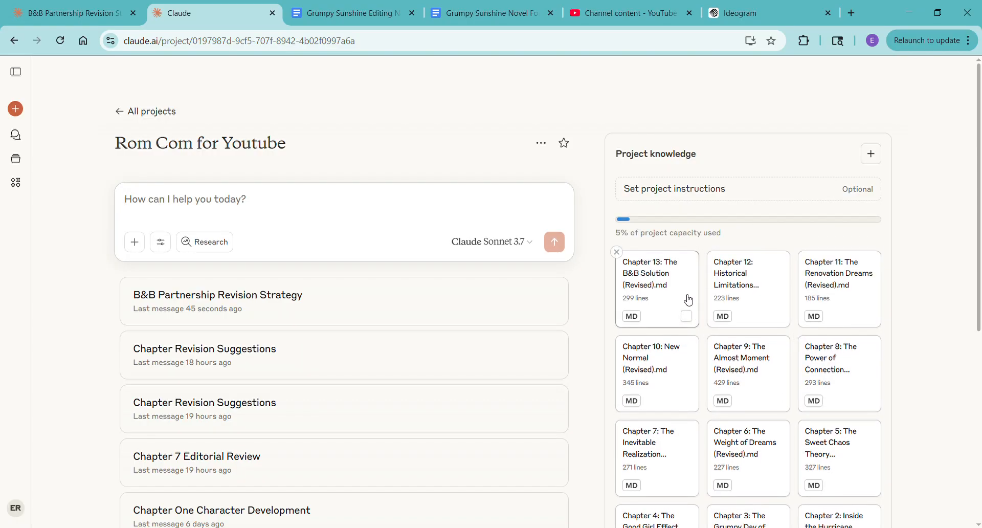
scroll(688, 294, down, 6)
click(708, 425)
- Copy the revision chat's opening Chapter 13 prompt into a new reply and change "this is chapter 13" to "this is chapter 14"
click(77, 13)
scroll(390, 378, up, 5)
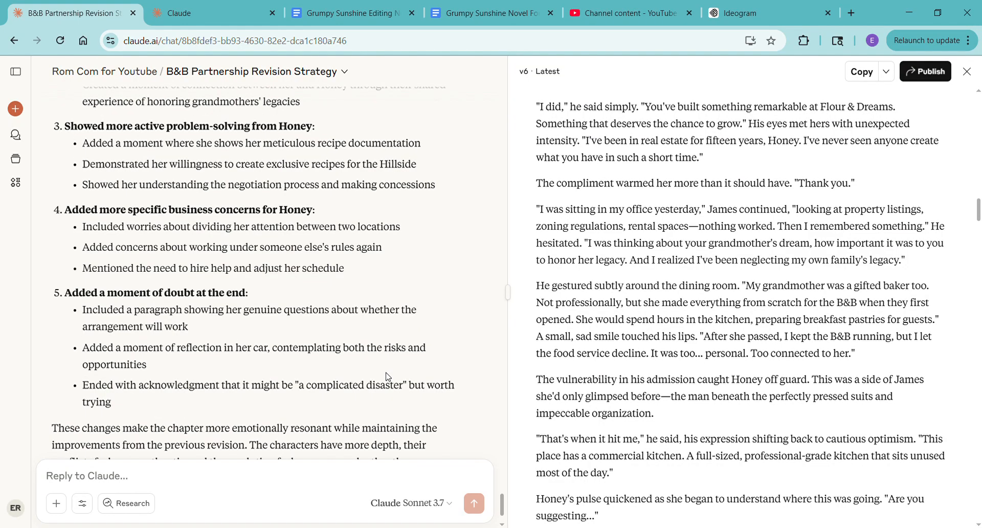
drag(501, 469, 558, 94)
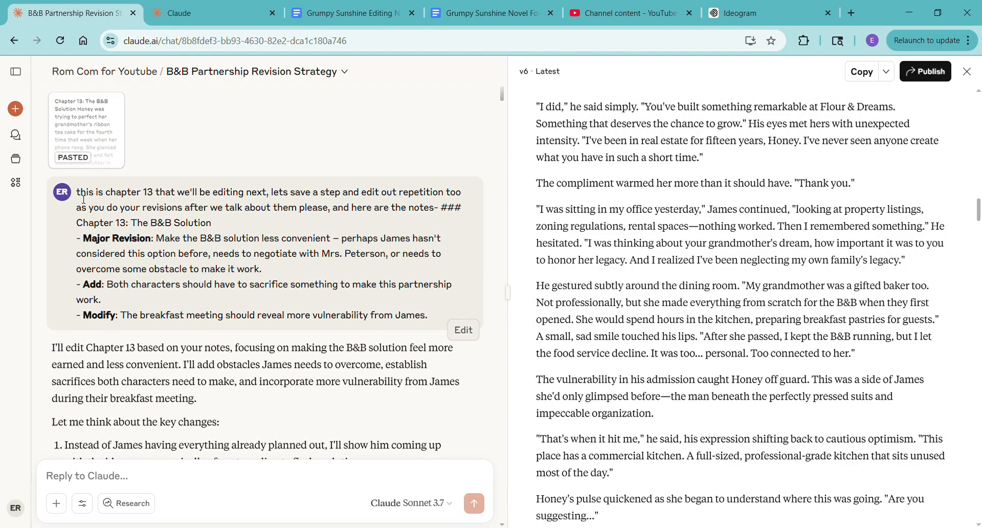
drag(78, 192, 459, 332)
key(ctrl+c)
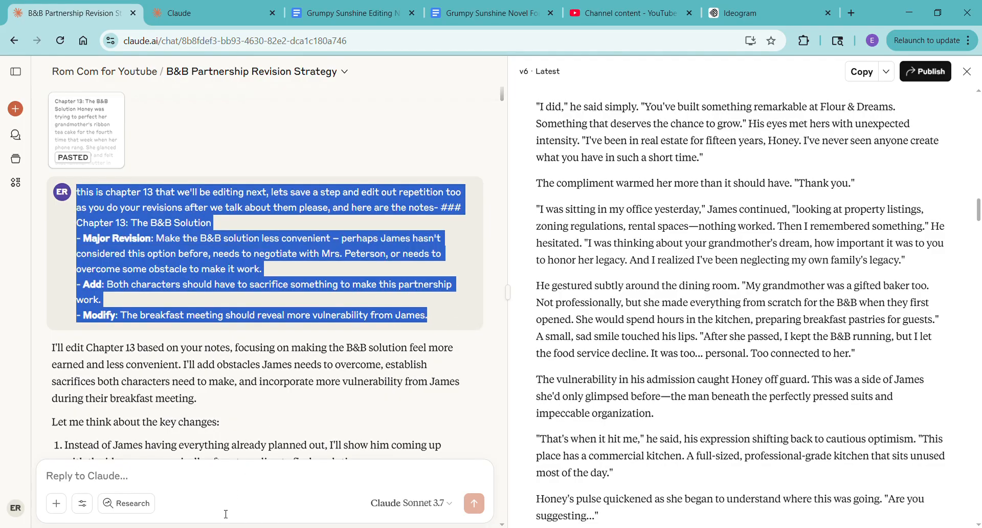
click(188, 485)
key(ctrl+v)
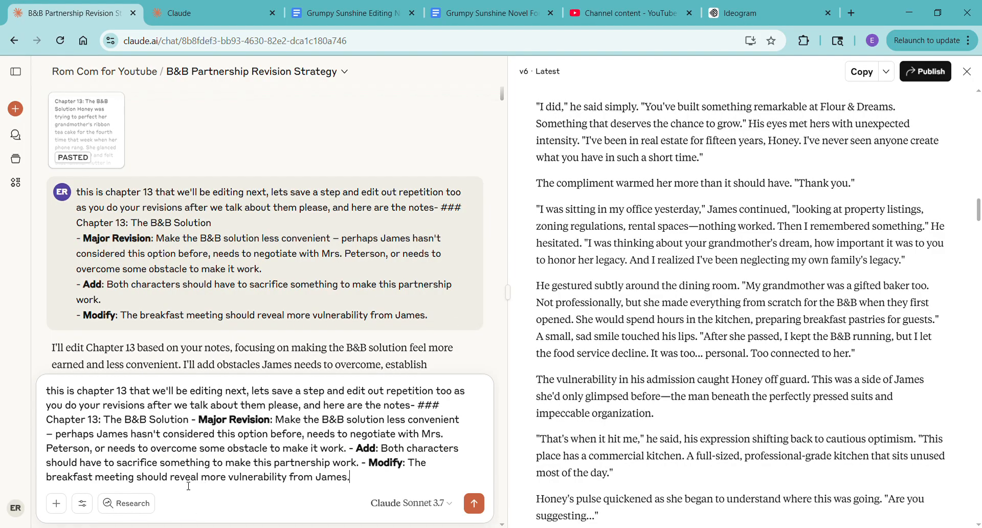
click(122, 405)
drag(125, 399, 135, 399)
text(4)
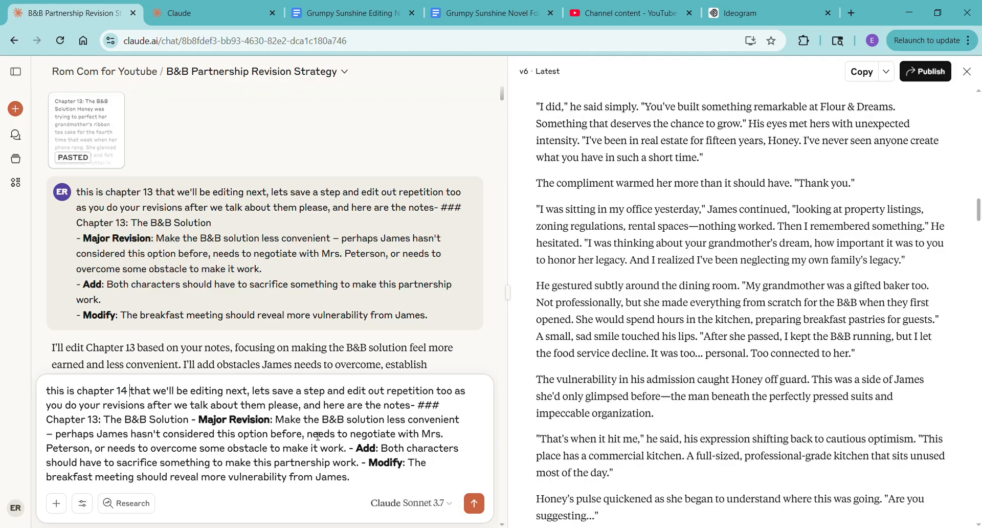
- Highlight the whole Chapter 14: Working Together section of the editing notes in light grey and copy it
click(325, 10)
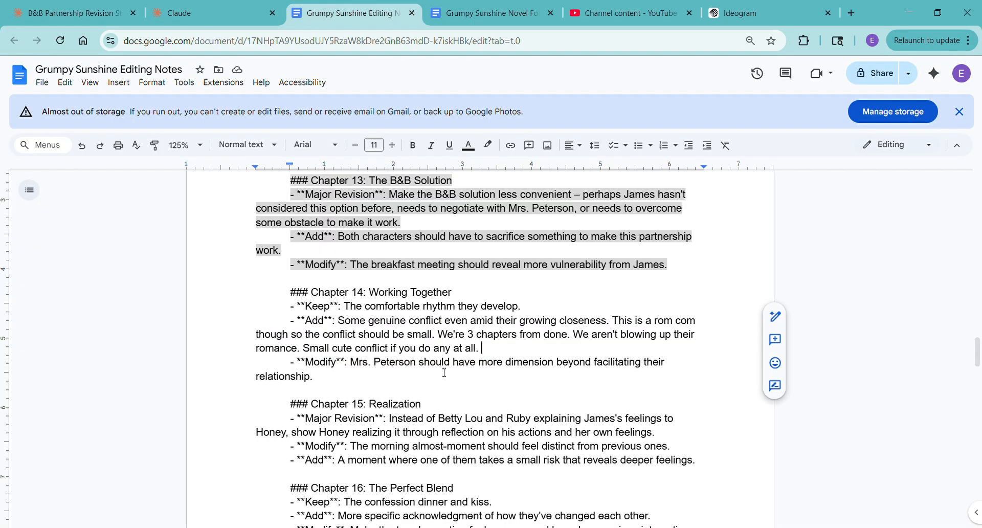
drag(289, 292, 355, 381)
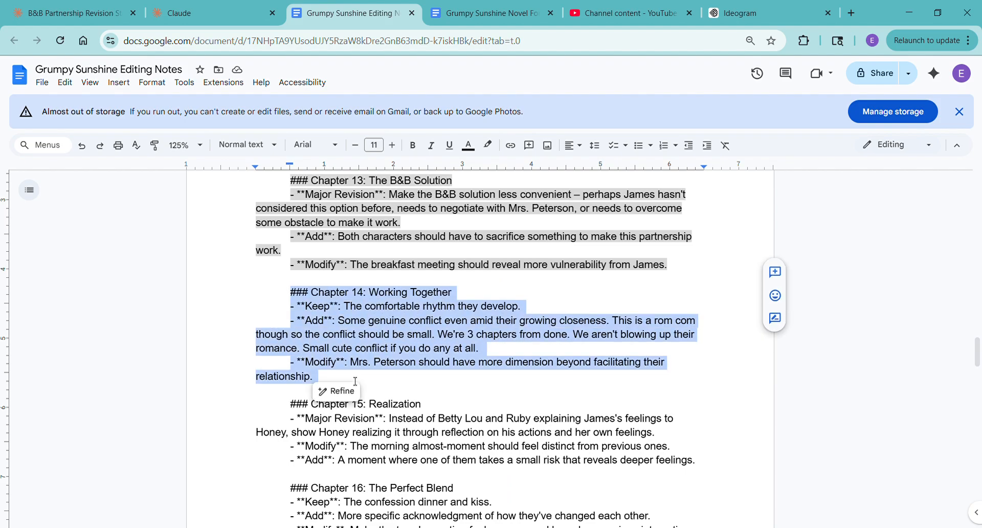
click(487, 145)
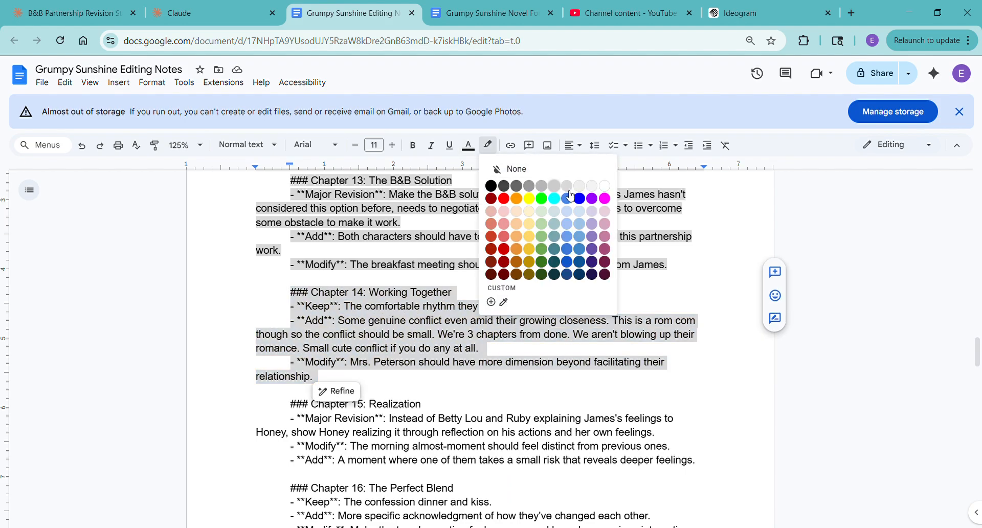
key(Escape)
- Replace the Chapter 13 notes in the drafted Claude reply with the copied Chapter 14: Working Together notes
click(72, 13)
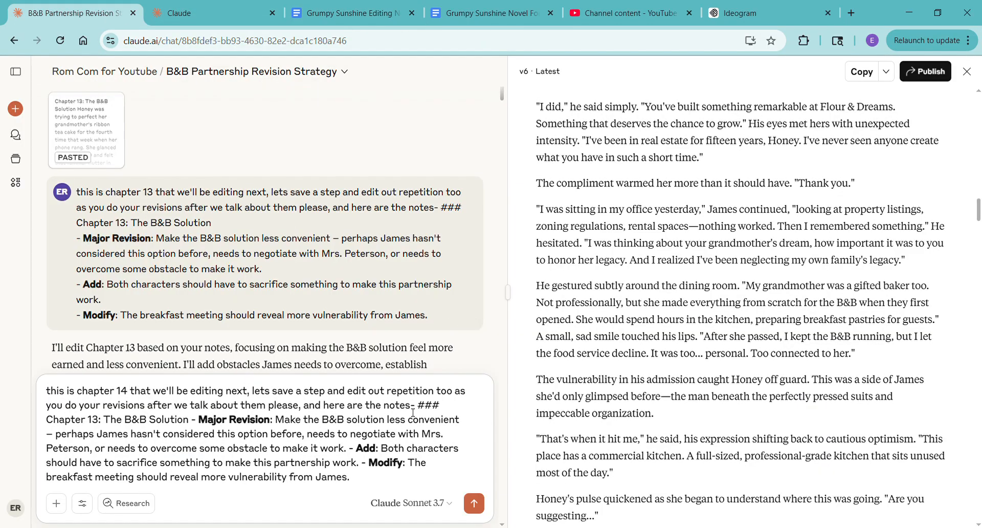
drag(417, 409, 437, 493)
key(ctrl+v)
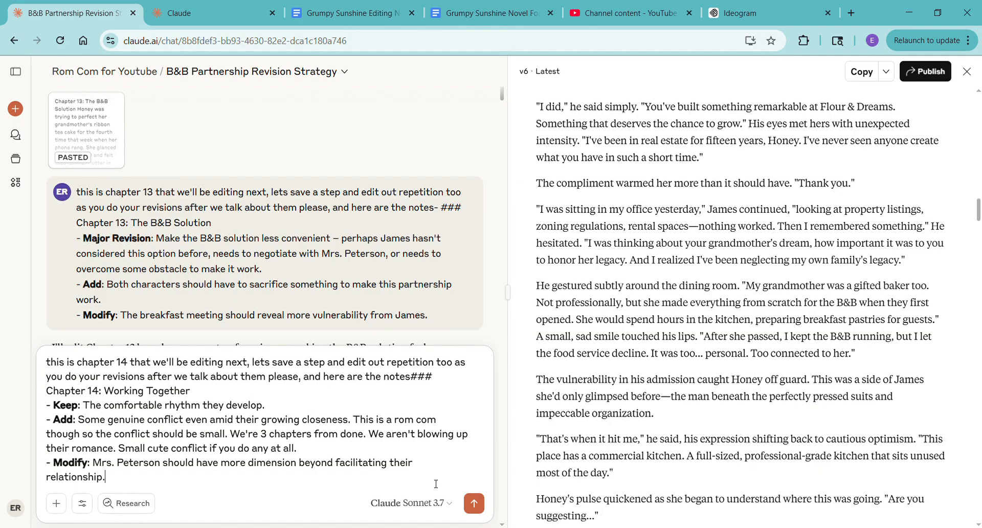
- Open Chapter 14: Working Together.md in the Rom Com for Youtube project knowledge and copy its entire text
click(215, 13)
click(676, 450)
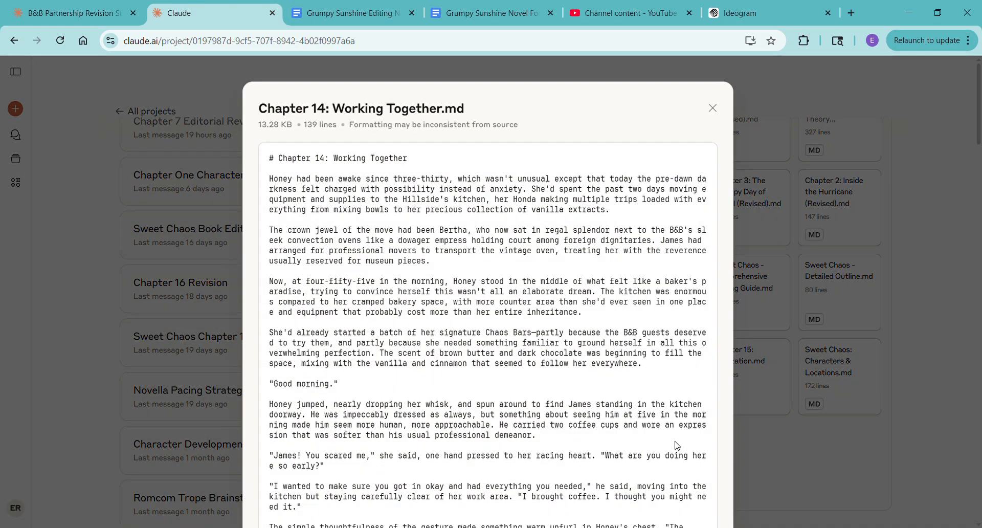
drag(279, 159, 549, 490)
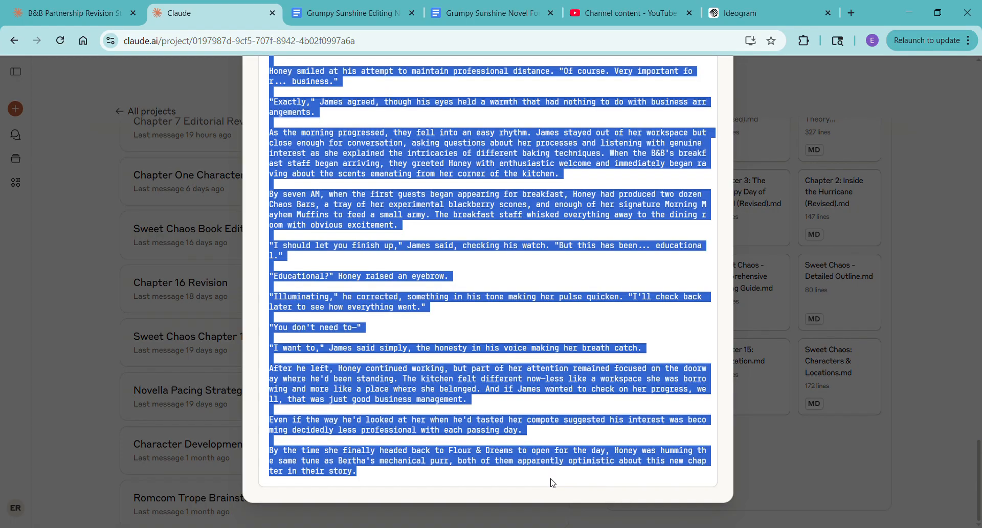
- Attach the copied Chapter 14 text to the drafted reply in the B&B Partnership Revision Strategy chat and send it
click(70, 19)
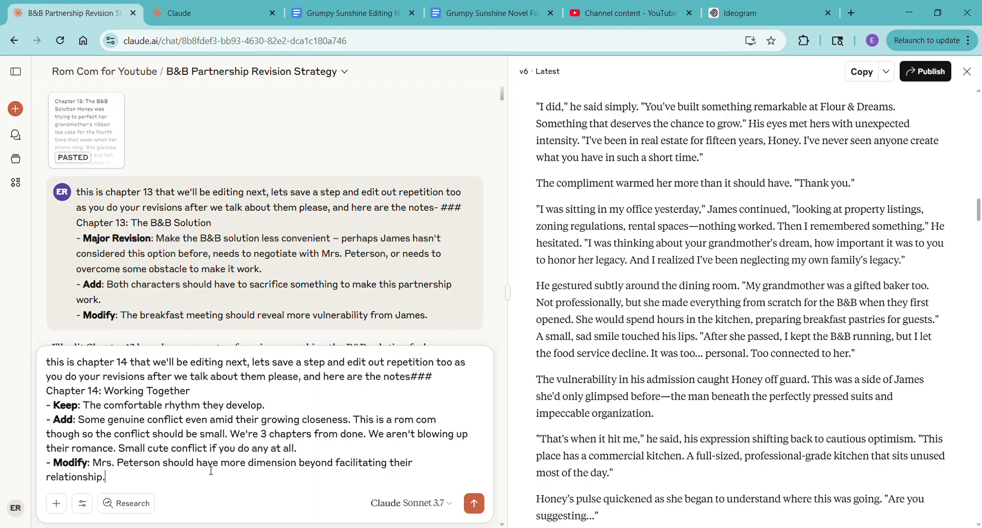
key(ctrl+v)
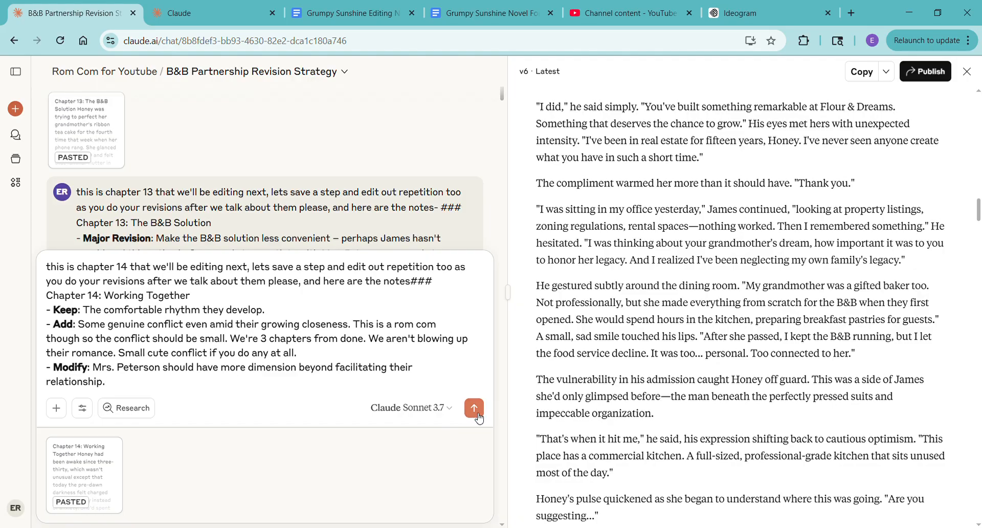
click(475, 409)
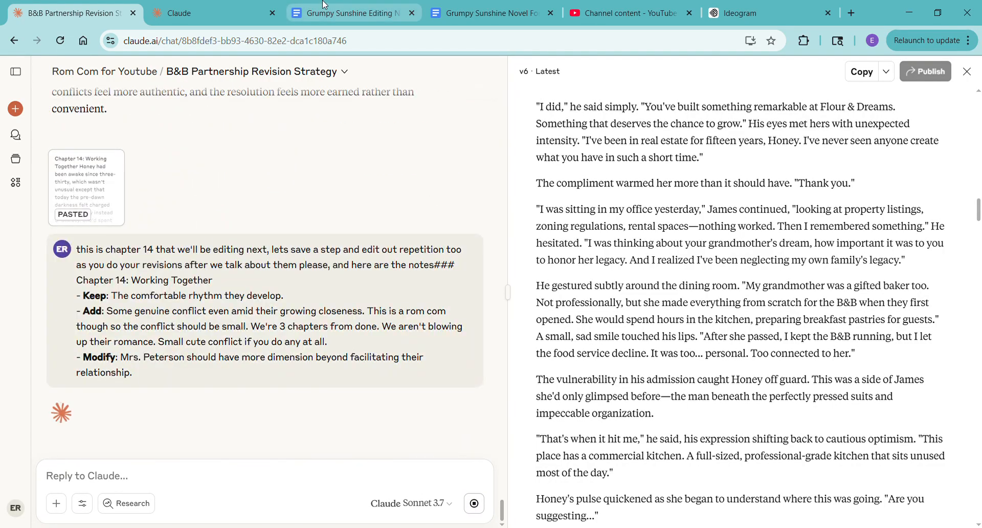
click(324, 5)
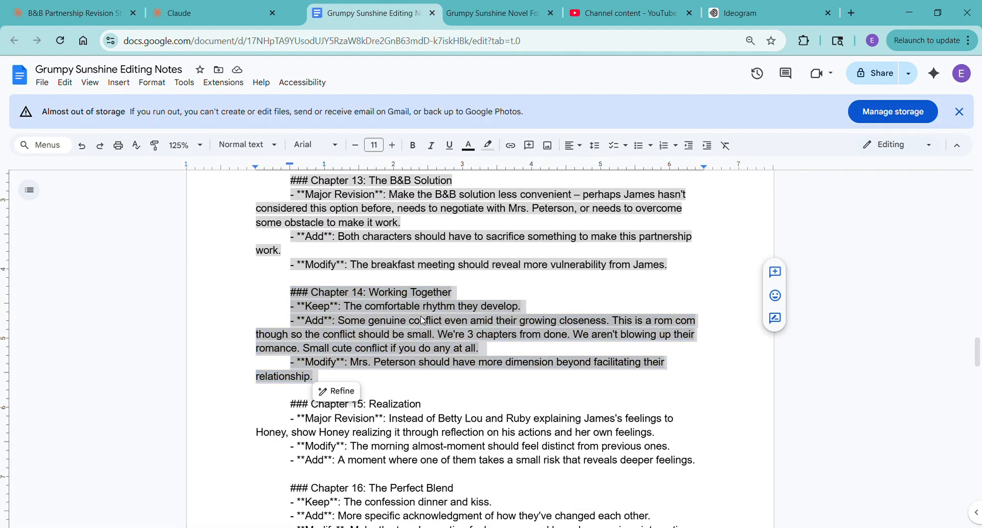
key(ctrl+w)
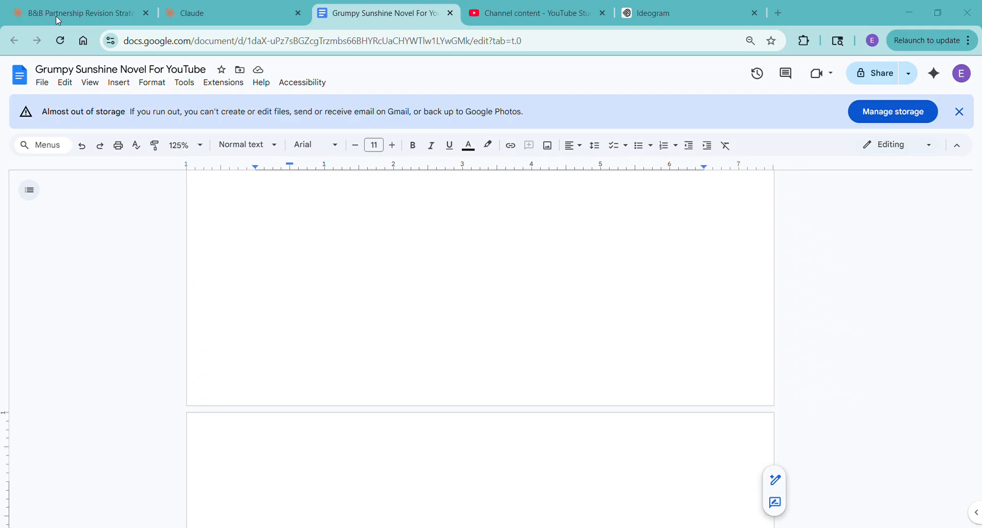
key(ctrl+shift+t)
drag(260, 12, 338, 12)
click(404, 300)
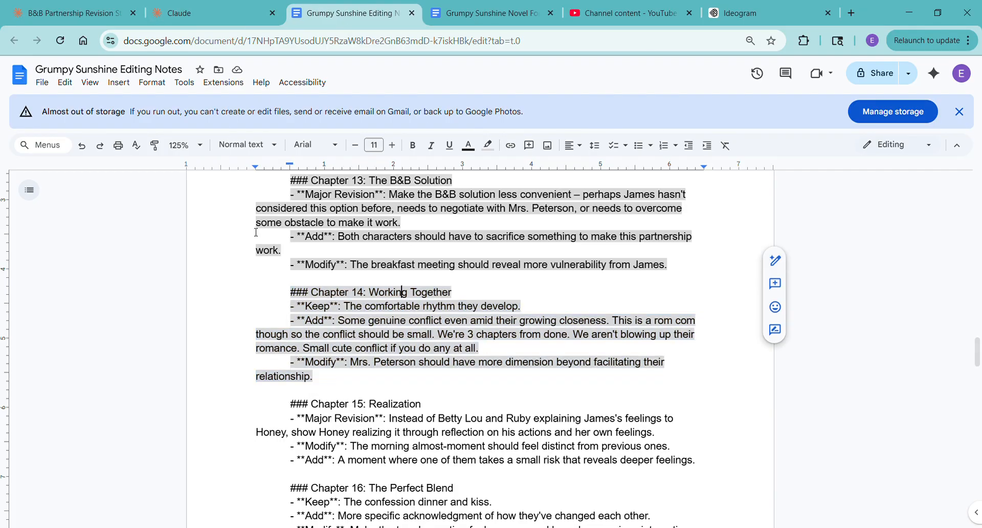
- Draft the reply "are there any other revisions that are needed to this chapter before we call it good?" in the revision chat
click(76, 13)
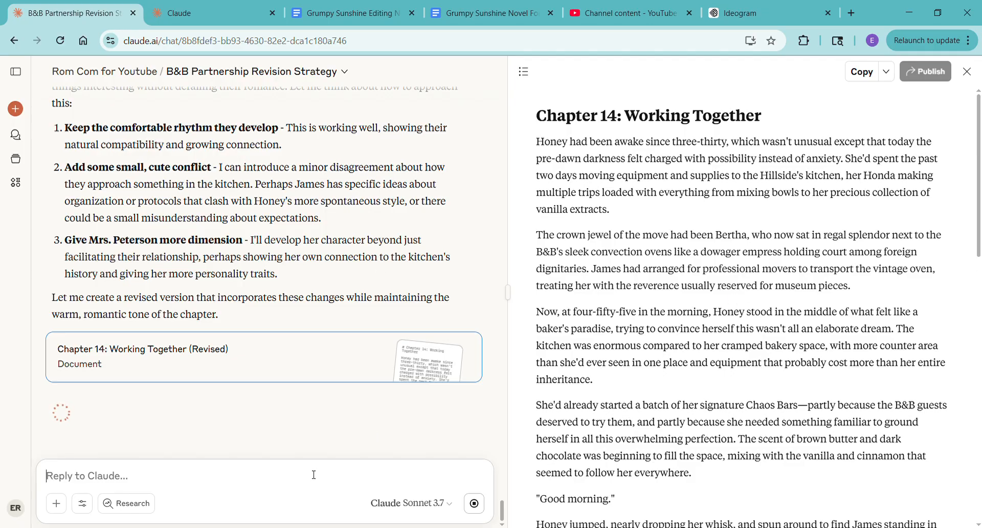
text(an)
key(BackSpace)
key(BackSpace)
text(is there)
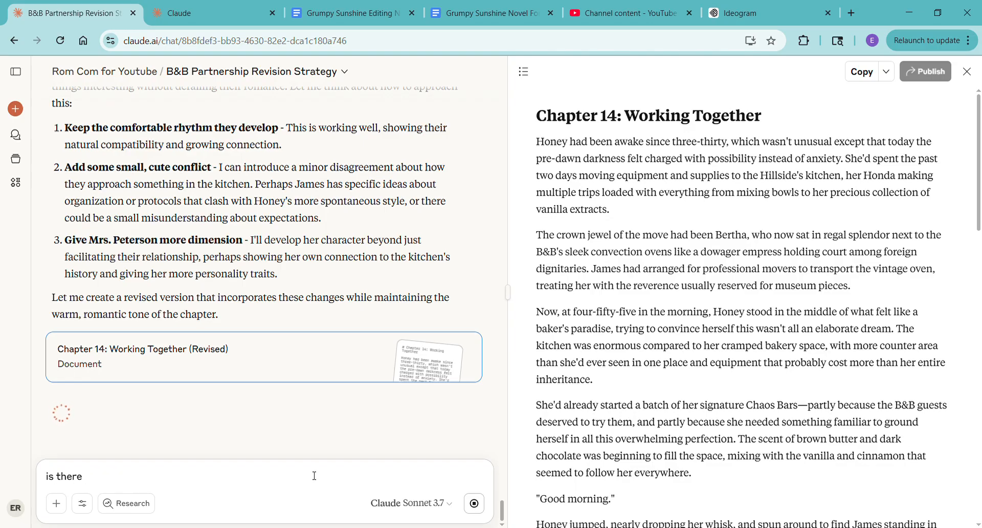
key(BackSpace)
key(BackSpace)
key(BackSpace)
key(BackSpace)
key(BackSpace)
key(BackSpace)
key(BackSpace)
key(BackSpace)
text(are there any other revisi)
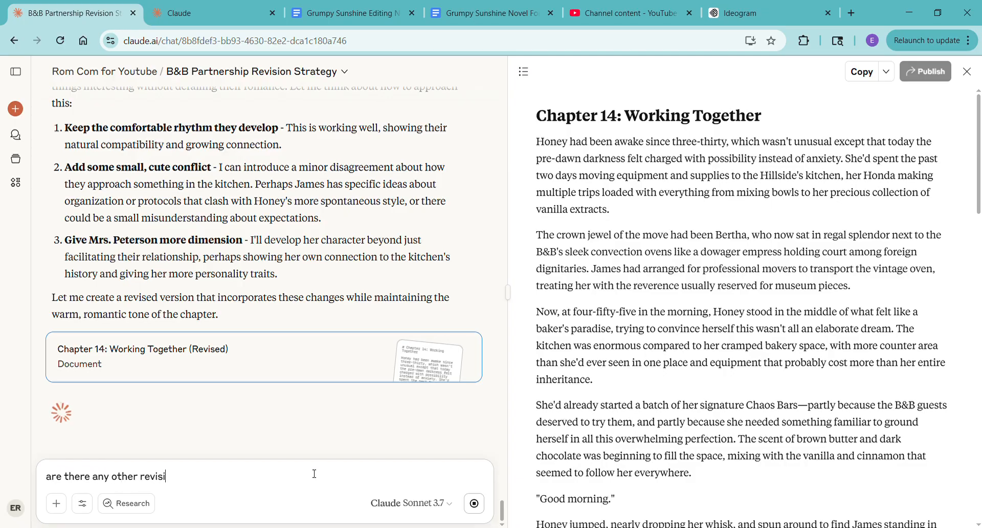
text(ons that are neede)
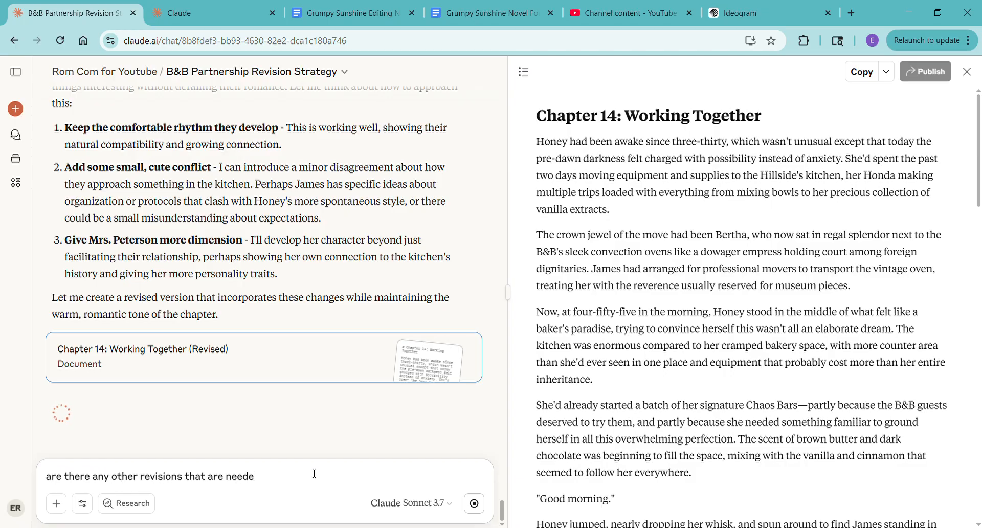
text(d to this chapter before we call it good?)
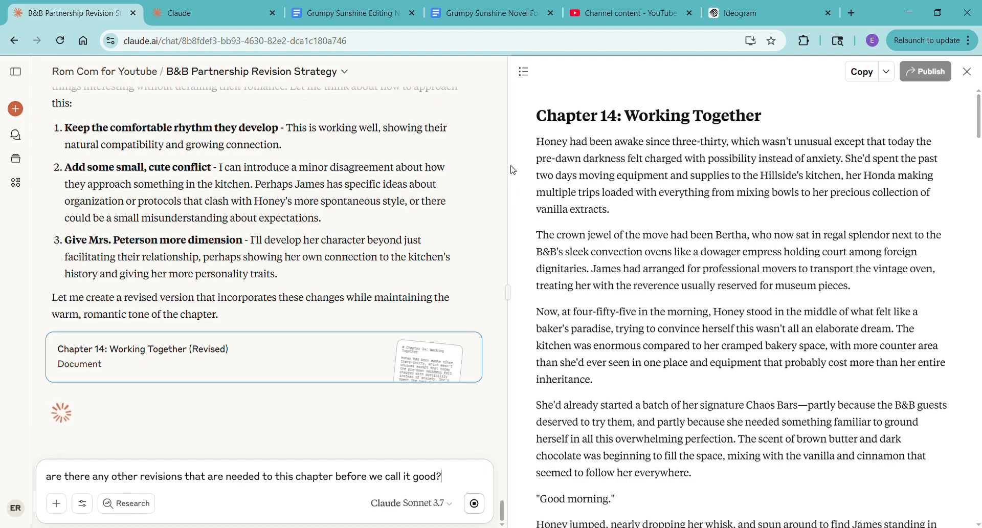
- Read through the revised Chapter 14 and Claude's summary of changes, and send the drafted question
drag(979, 125, 980, 269)
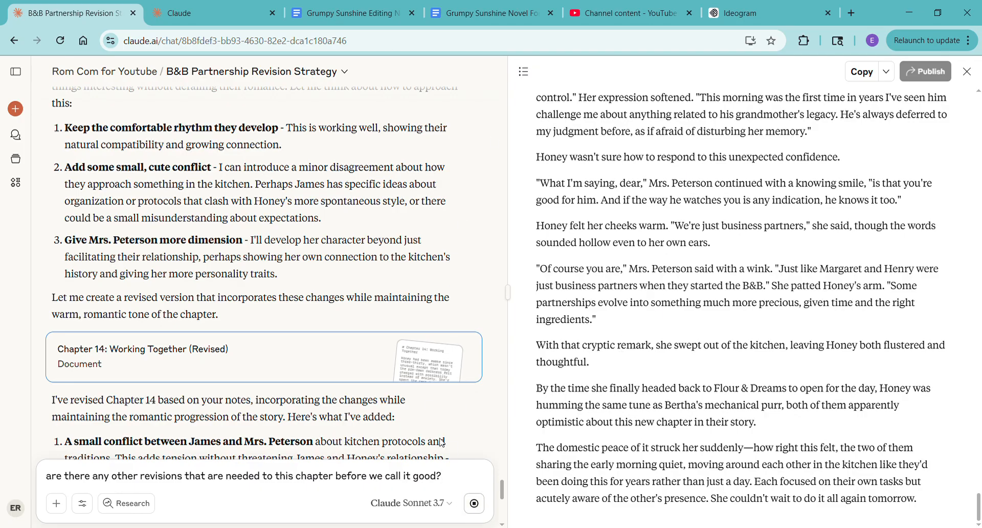
scroll(421, 336, down, 1)
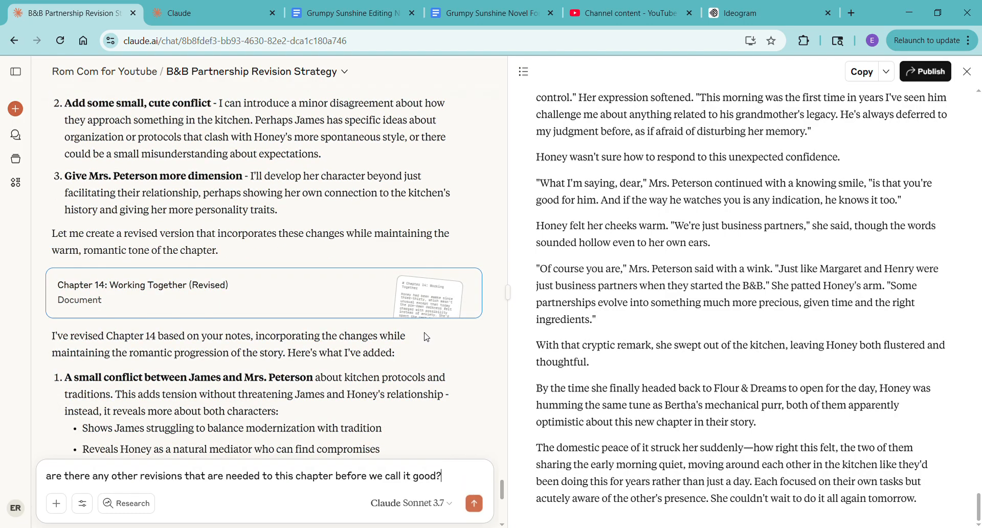
click(473, 502)
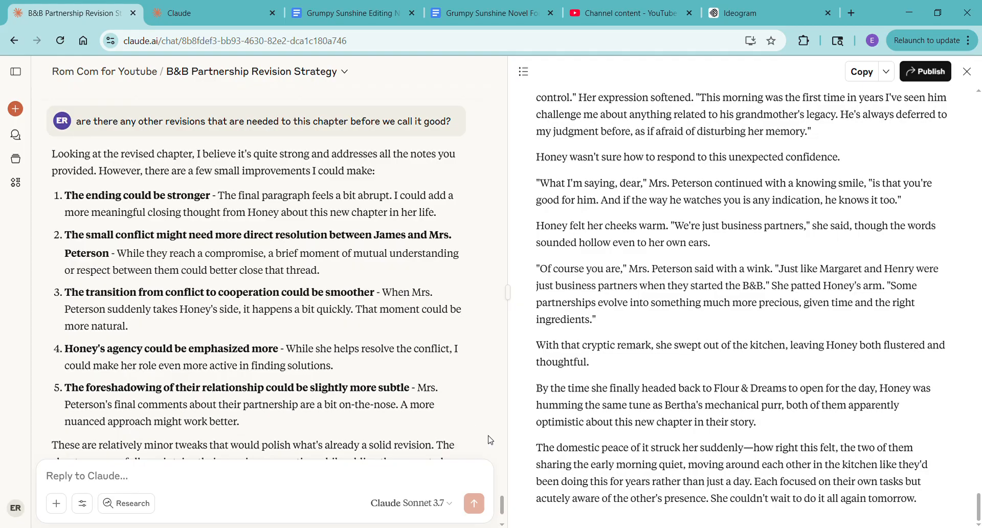
- Send "also this is repetitive, her humming and bertha's tune are so repetitive at this point -" followed by the chapter's copied Flour & Dreams humming paragraph
drag(539, 387, 793, 427)
key(ctrl+c)
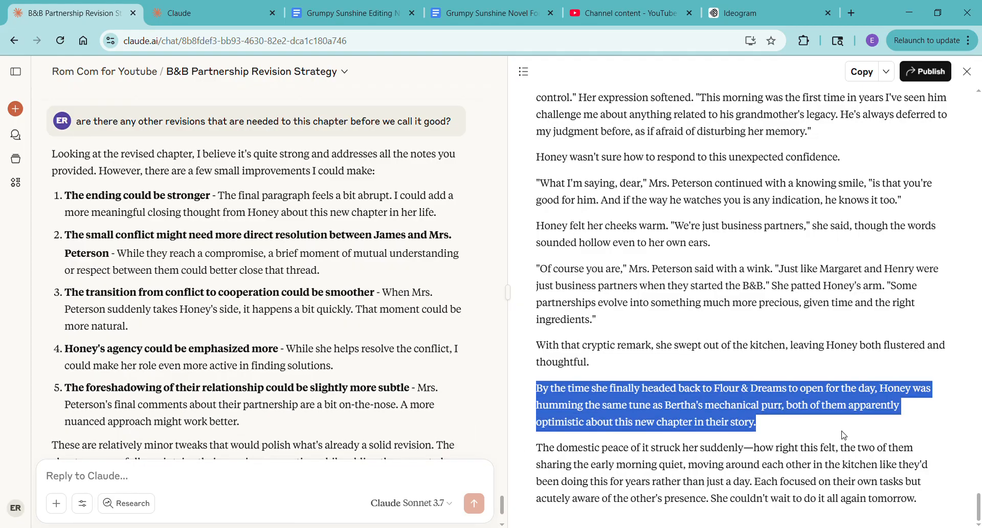
click(309, 474)
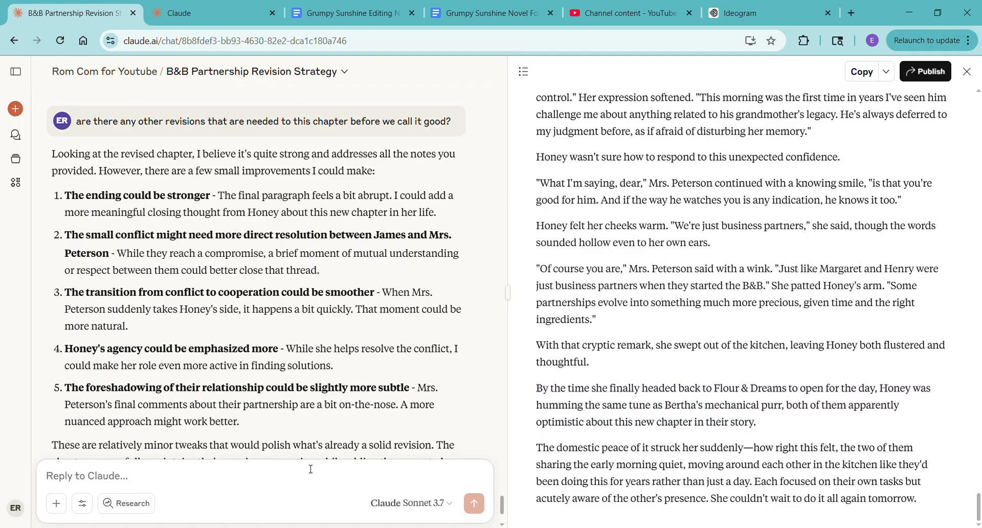
text(also this is repe)
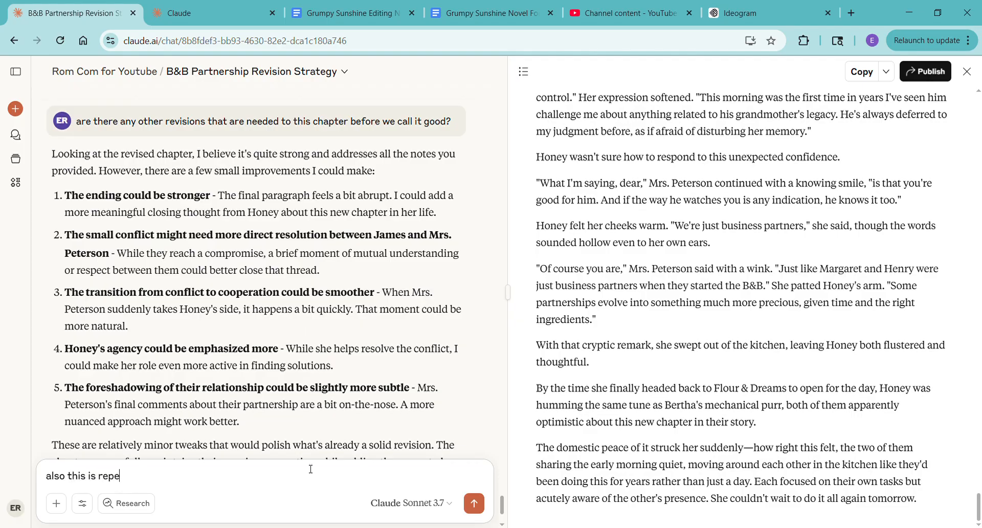
text(titive, her humming and ber)
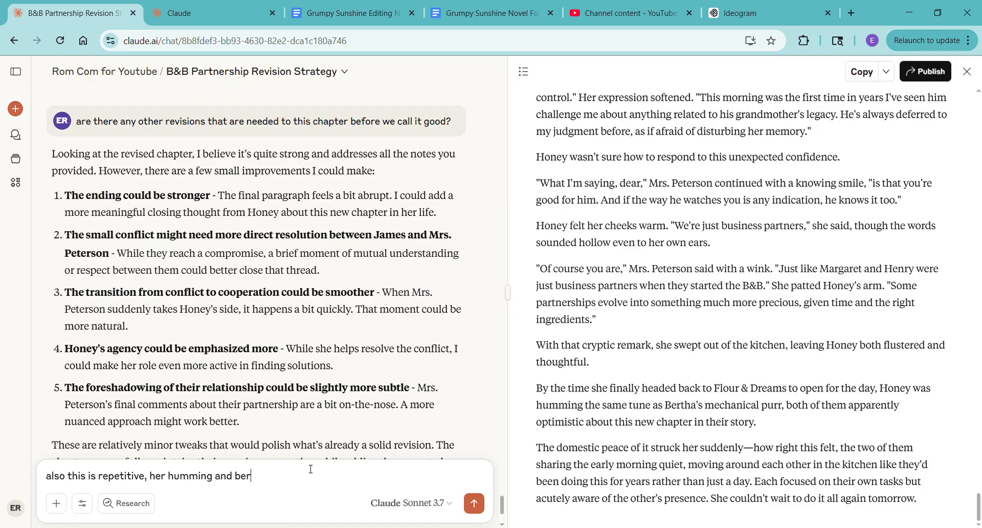
text(tha's tune are so repetitive at this pii)
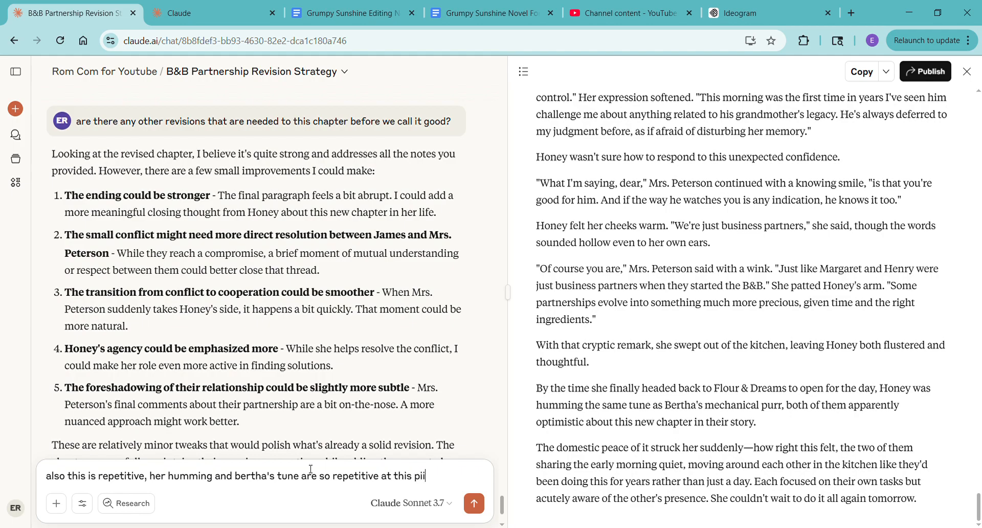
key(BackSpace)
key(BackSpace)
text(oint -)
key(ctrl+v)
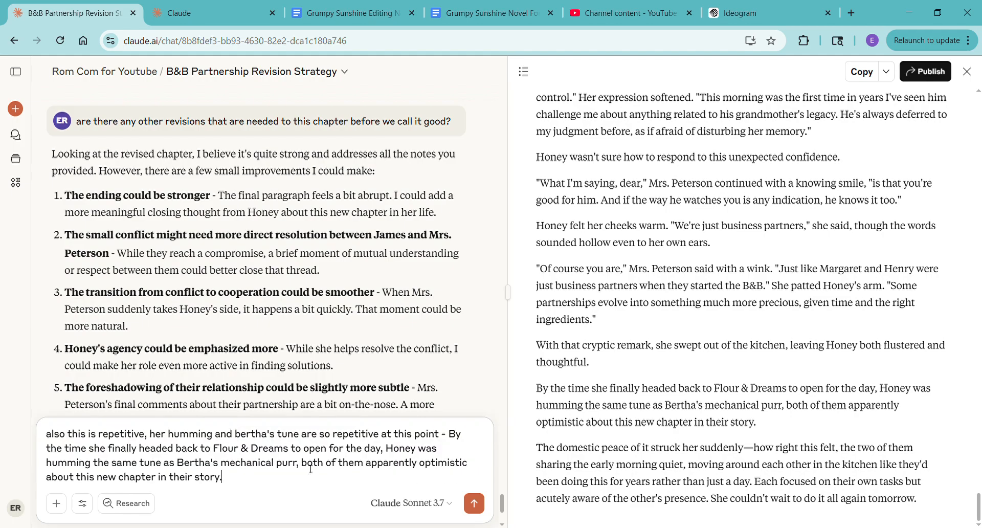
key(Return)
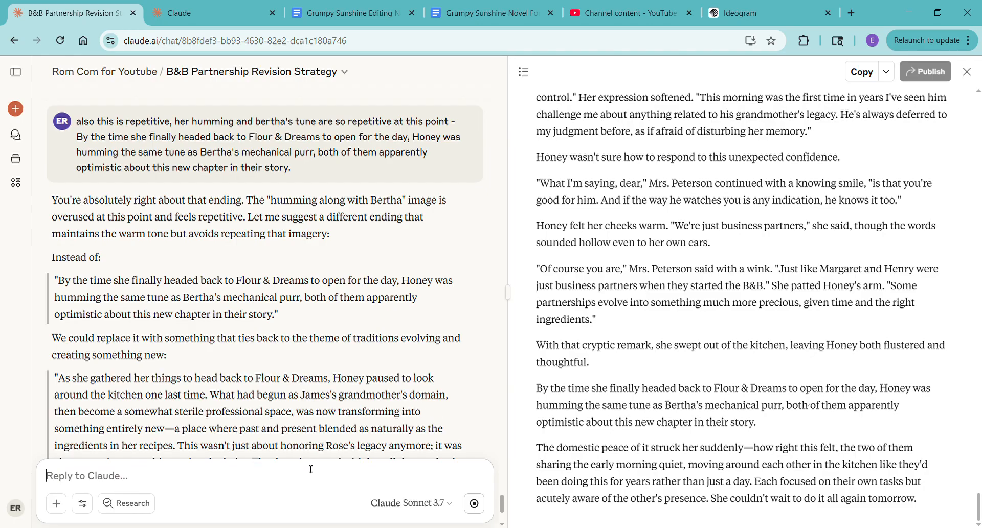
- Approve Claude's suggestions by sending "go for it, make those changes, thanks and the ones you mentioned too"
text(go fo)
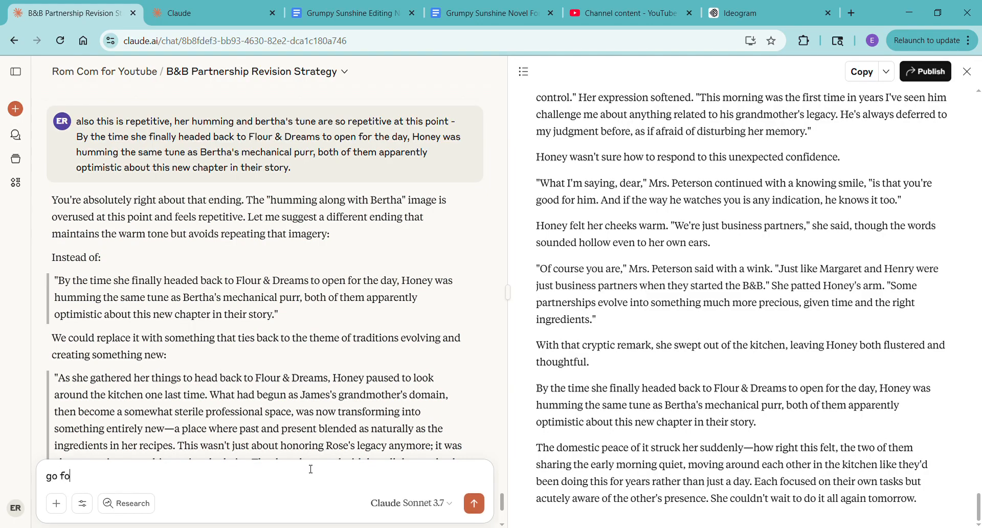
text(r it, make those changes, th)
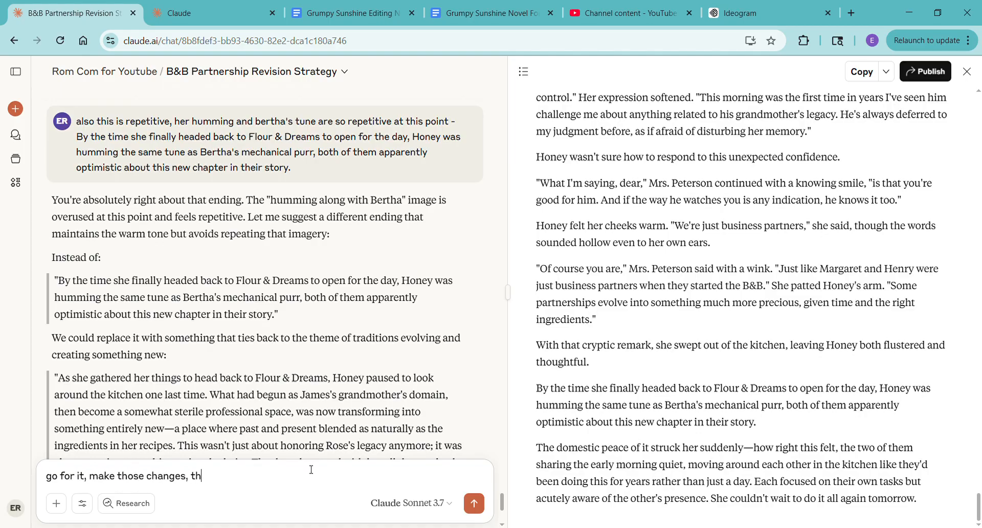
text(anks and the ones you me)
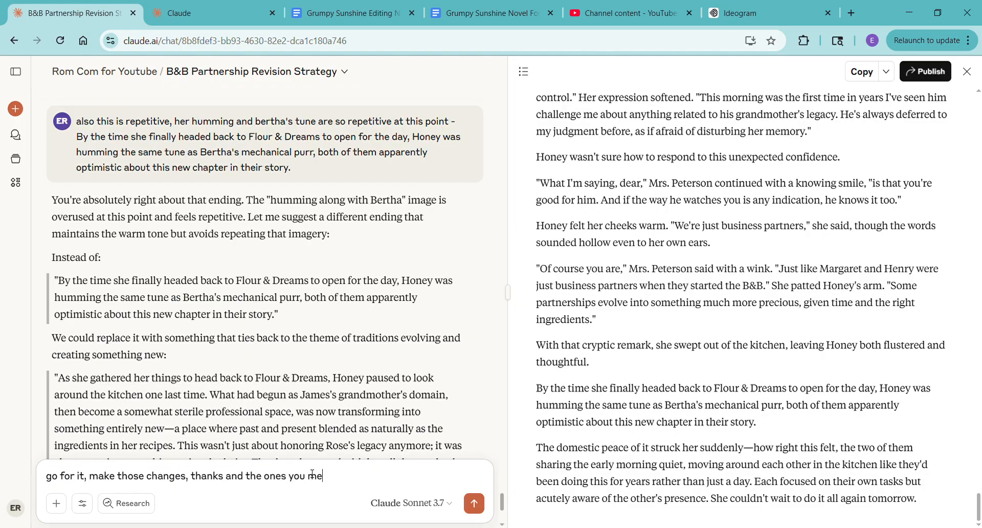
text(ntioned too)
key(Return)
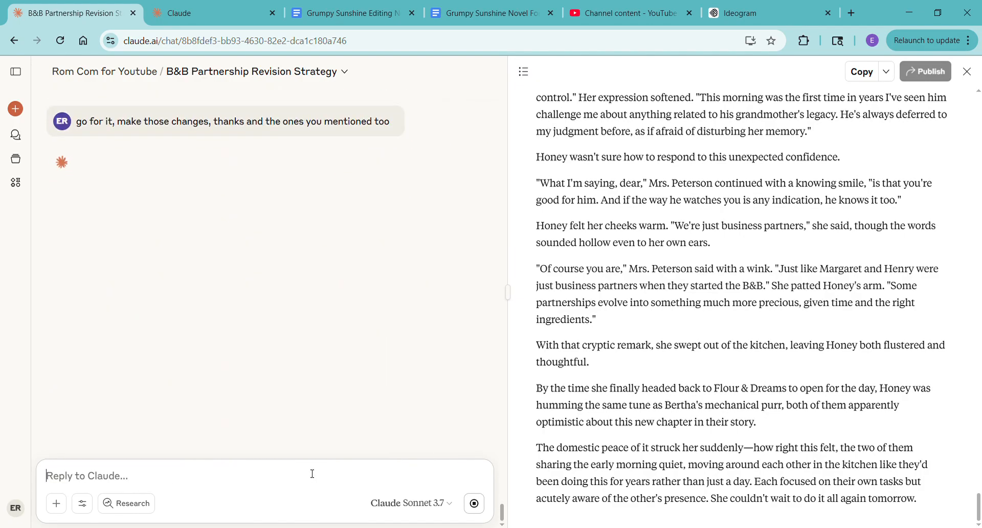